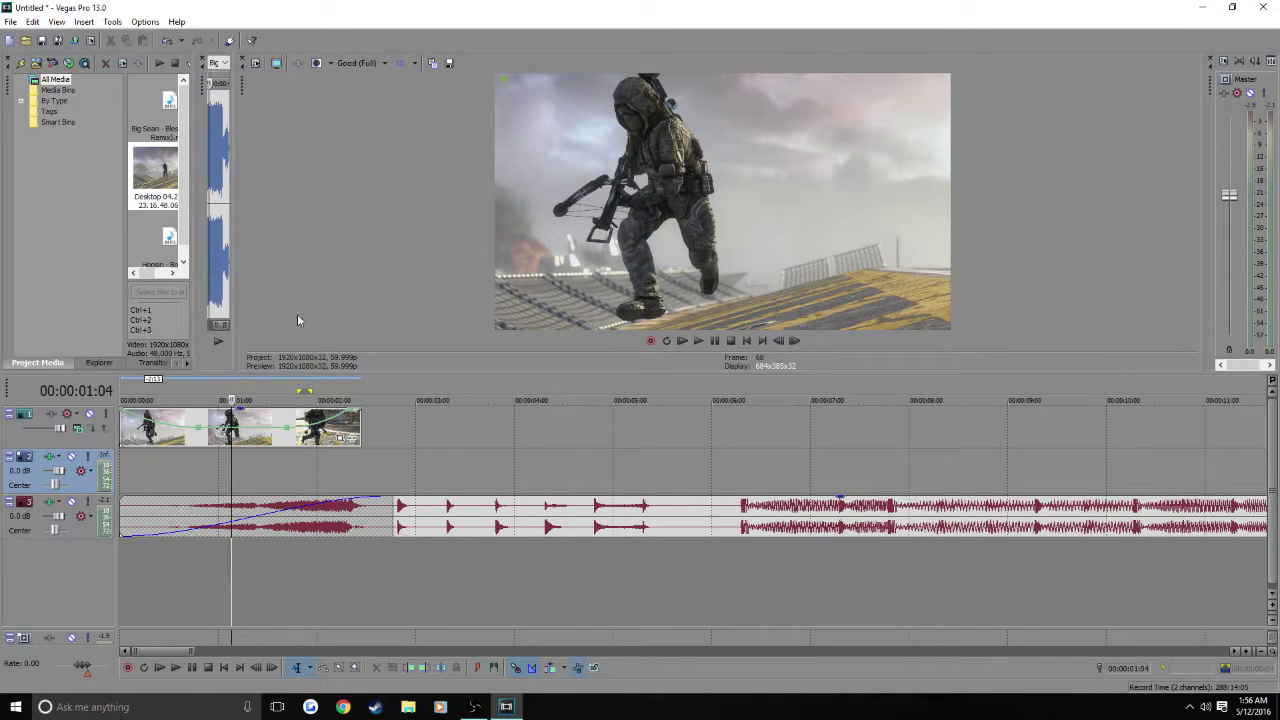
- Move the playhead to around the 4–5 second mark
click(482, 428)
click(517, 428)
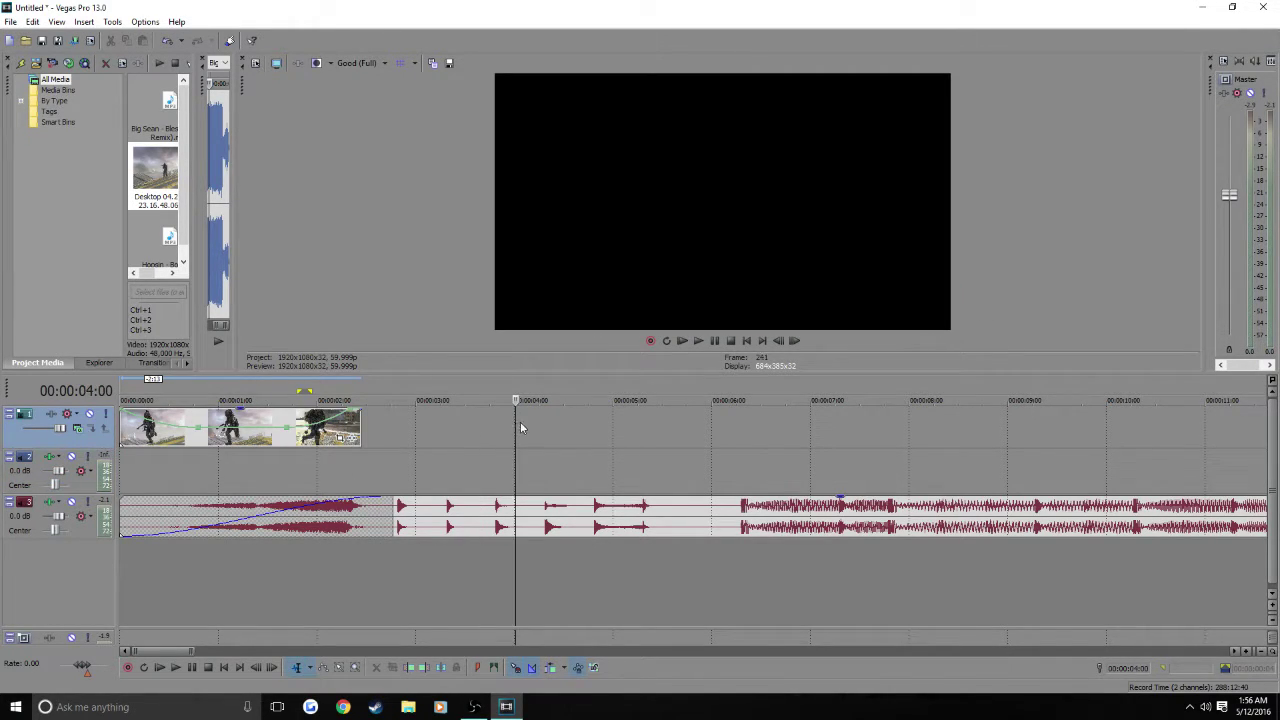
click(613, 424)
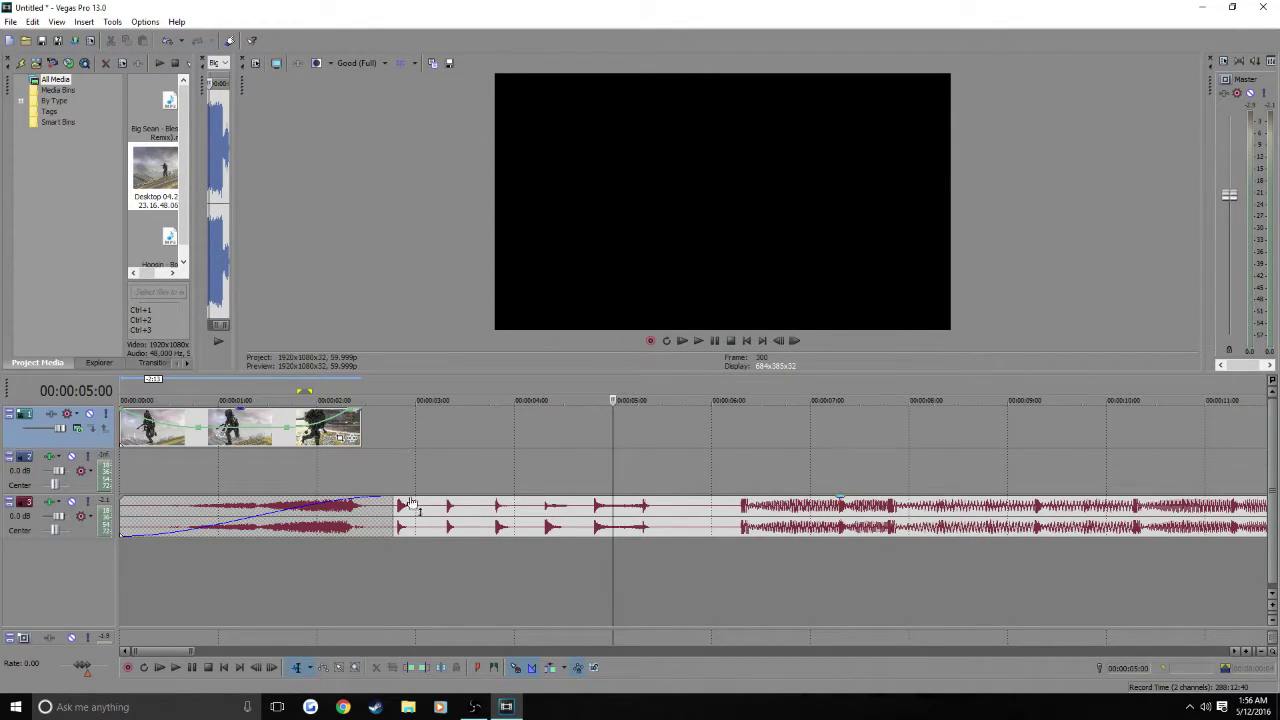
- Move the gameplay folder icon around the desktop, then return to Vegas Pro
key(super+d)
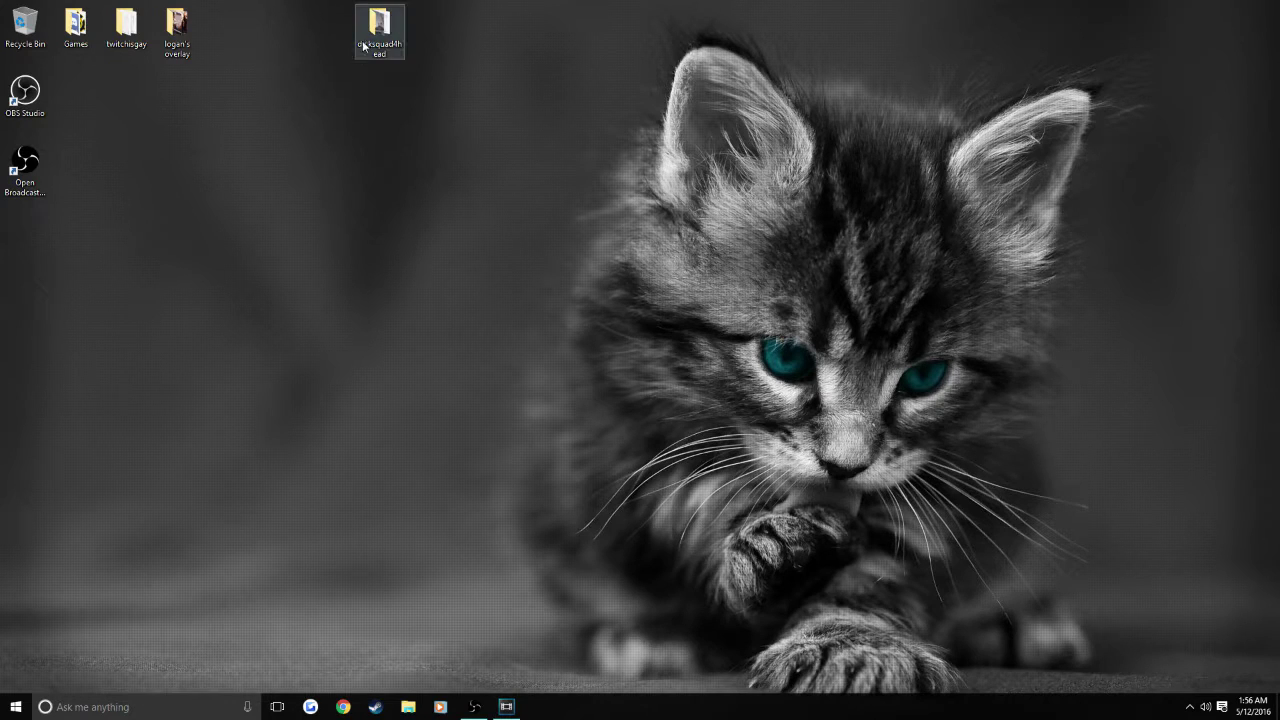
drag(380, 30, 582, 378)
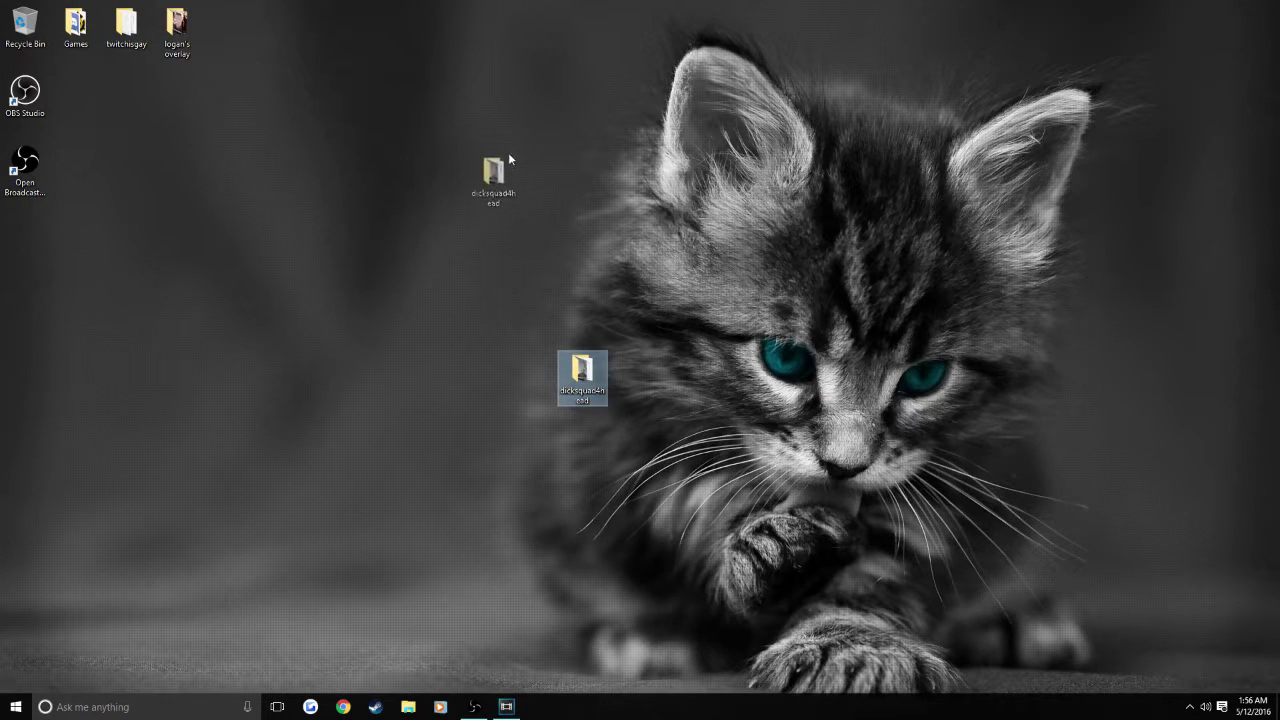
drag(508, 158, 442, 28)
click(506, 706)
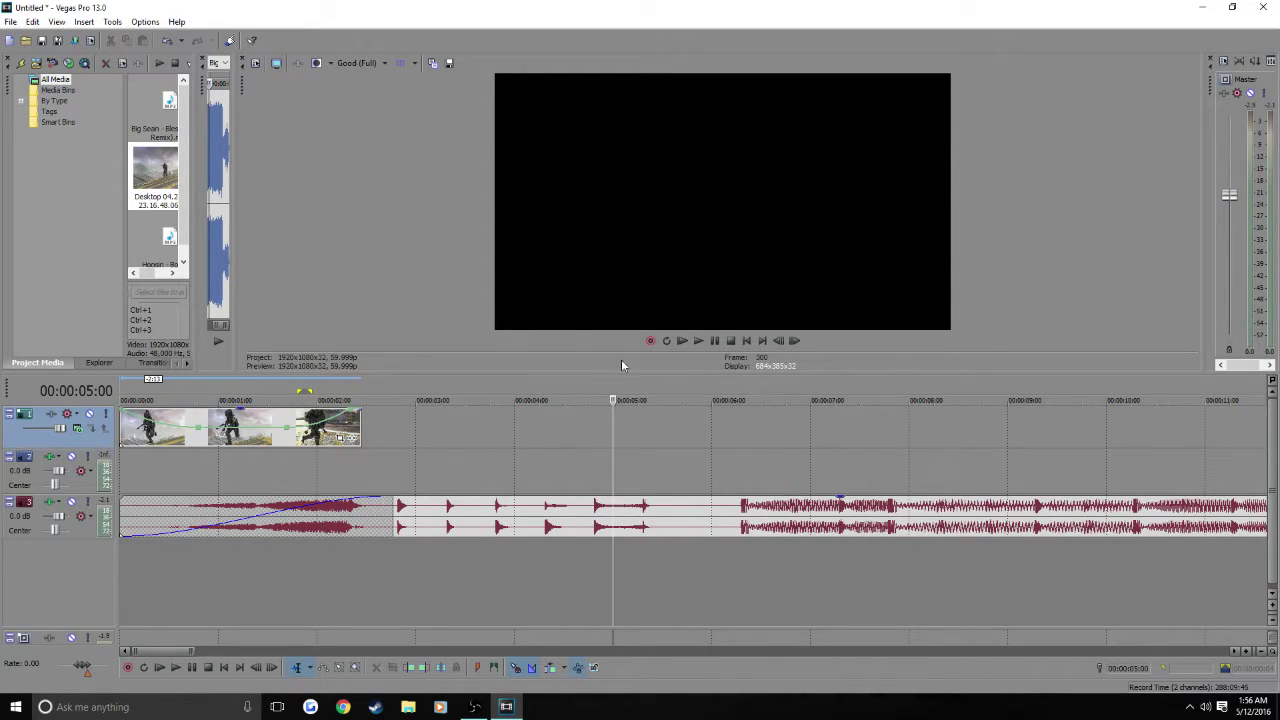
- Rewind the playhead to the project start and drag a point on the clip's velocity envelope
drag(613, 441, 357, 413)
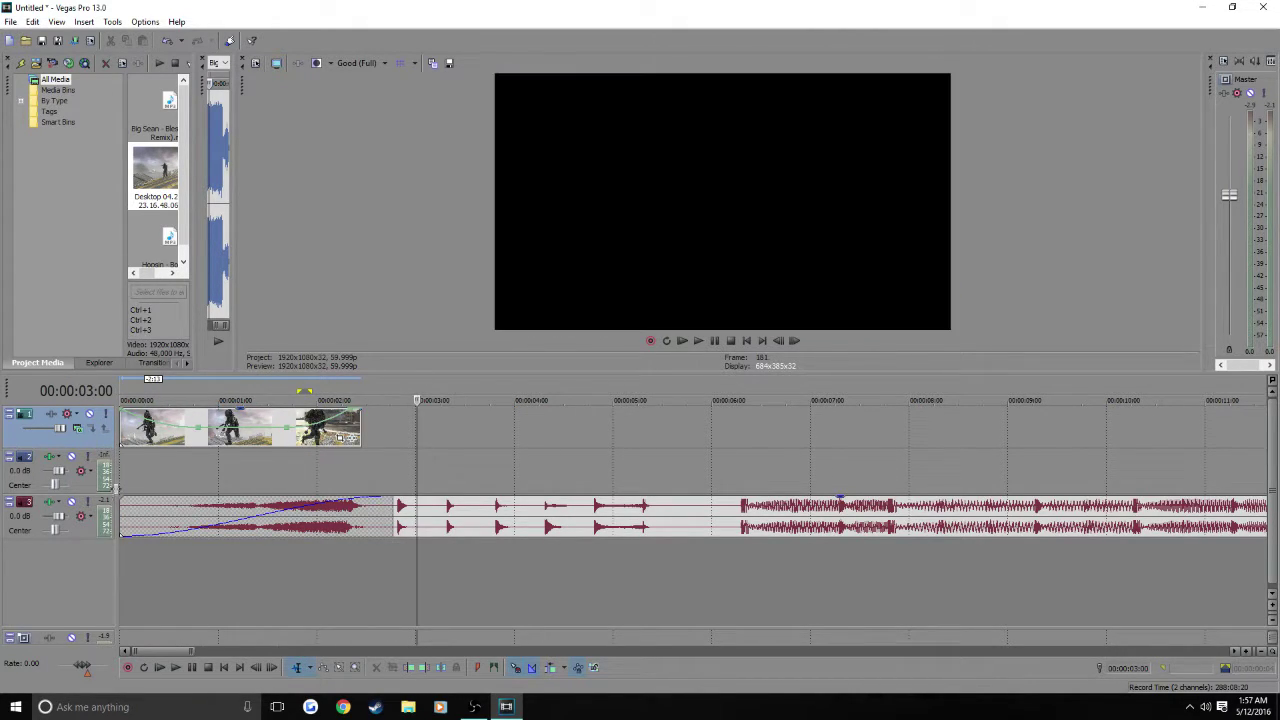
click(121, 475)
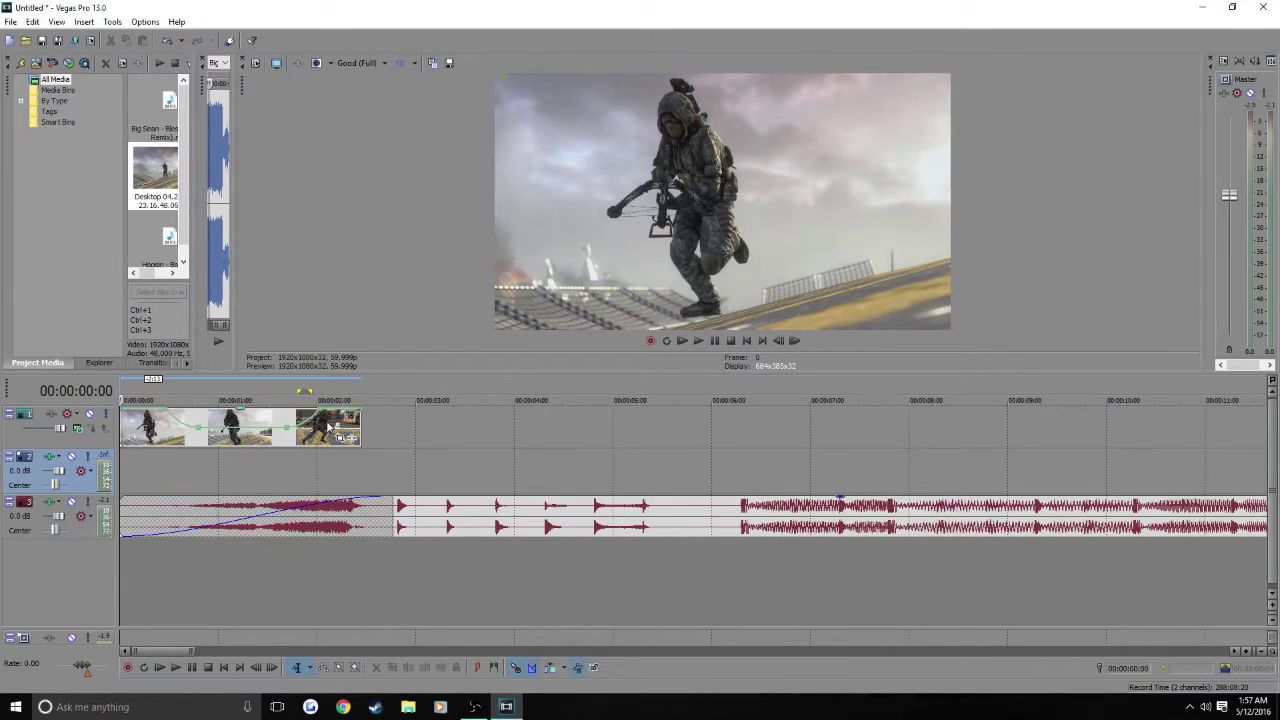
drag(330, 428, 282, 431)
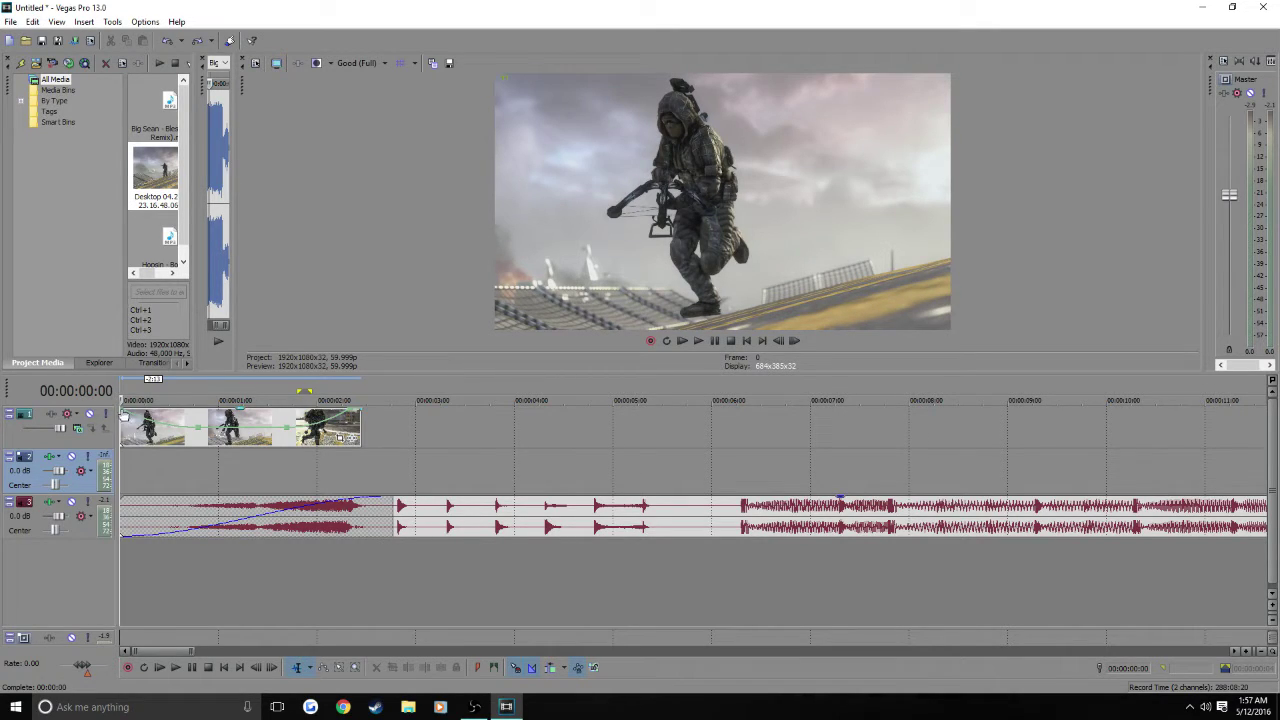
- Check the velocity envelope point fade options on the first and third clips, leaving them unchanged
right_click(136, 418)
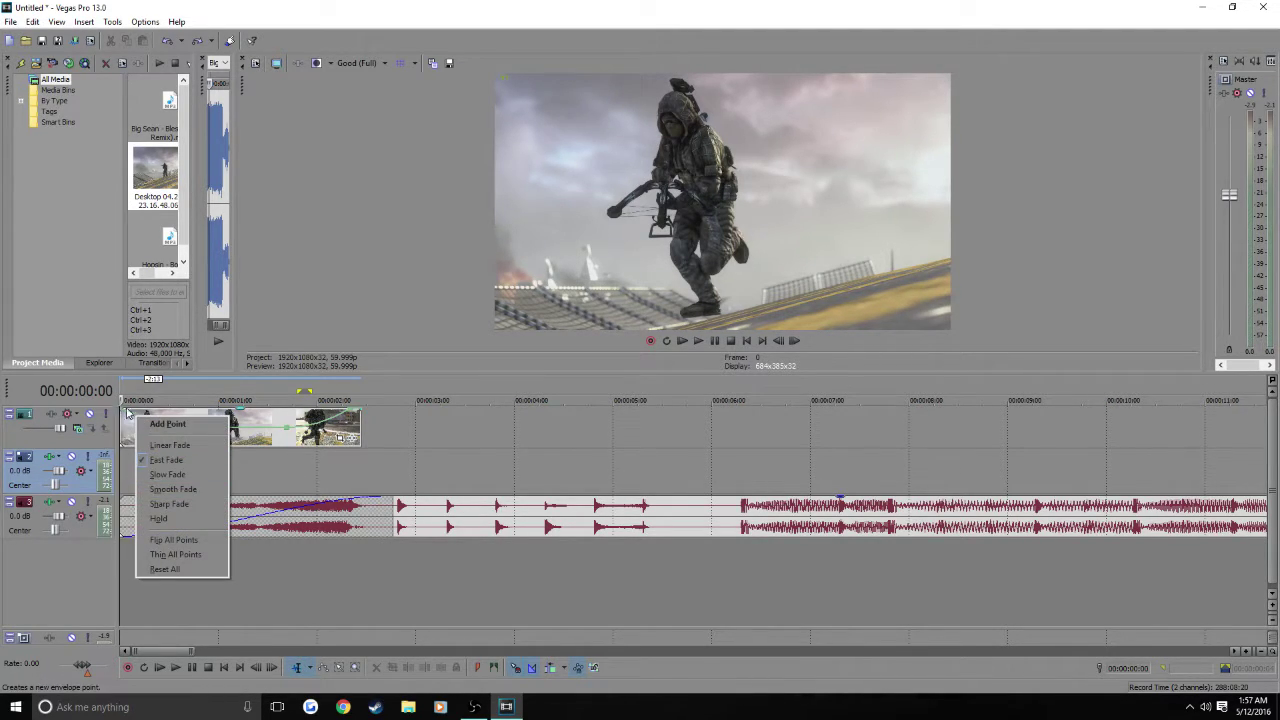
click(131, 418)
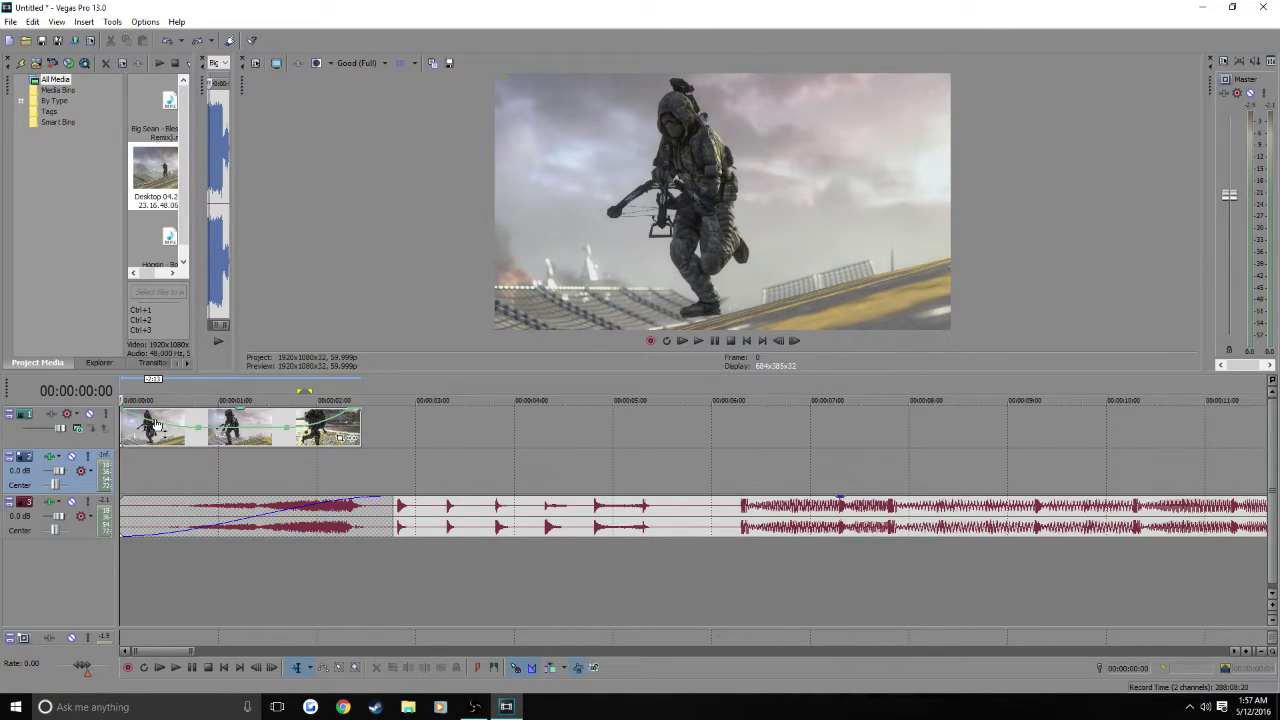
right_click(155, 430)
key(Escape)
right_click(310, 425)
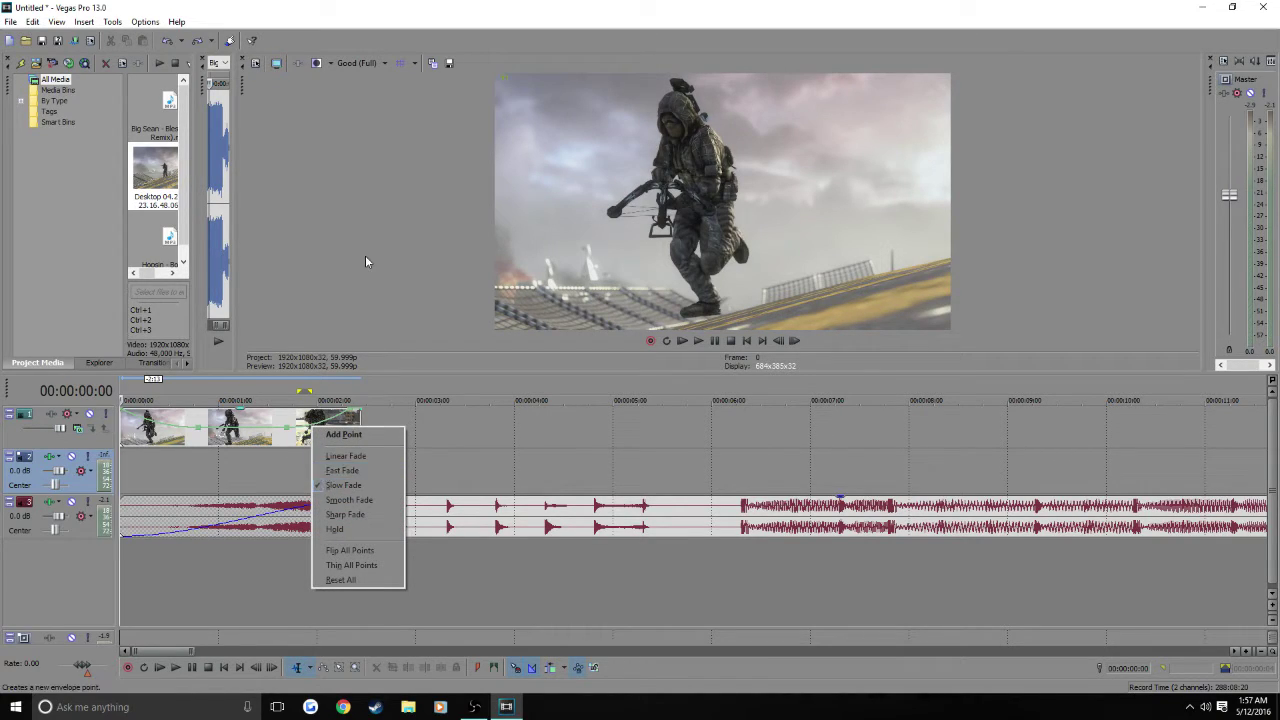
key(Escape)
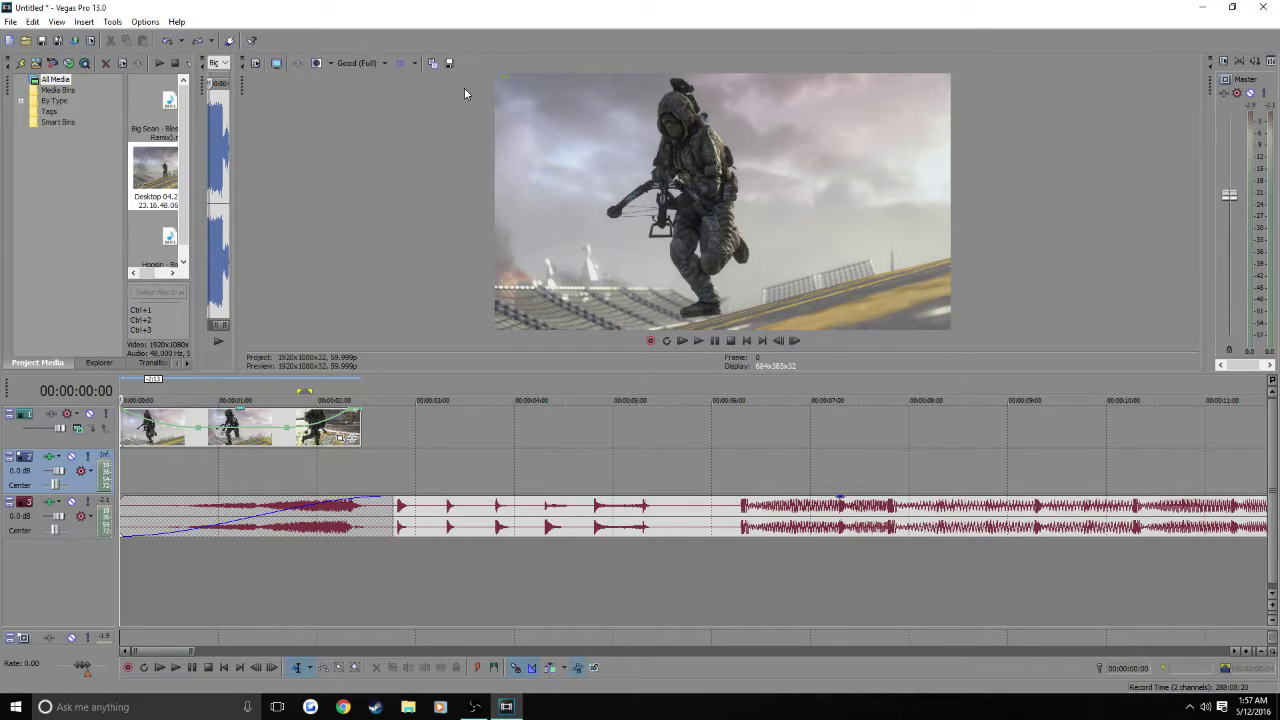
- Zoom out the timeline and play the montage from the start, stopping near 00:00:15:13
scroll(602, 409, down, 2)
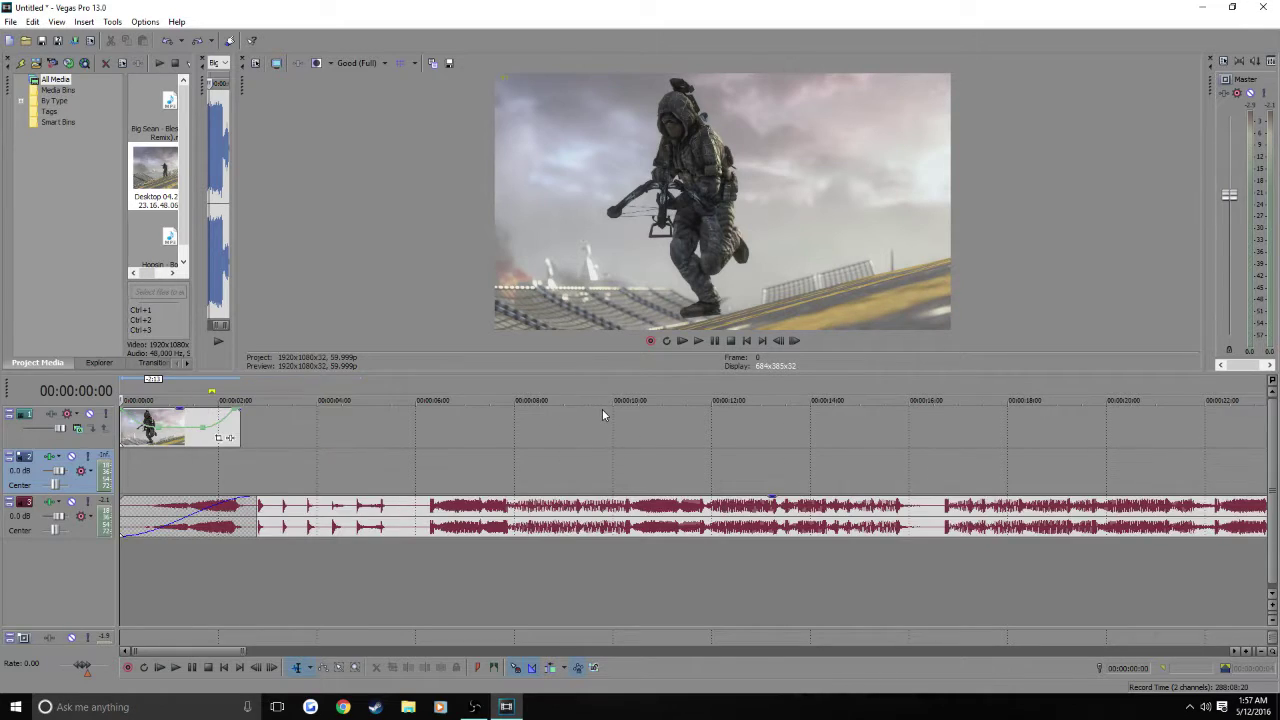
click(684, 342)
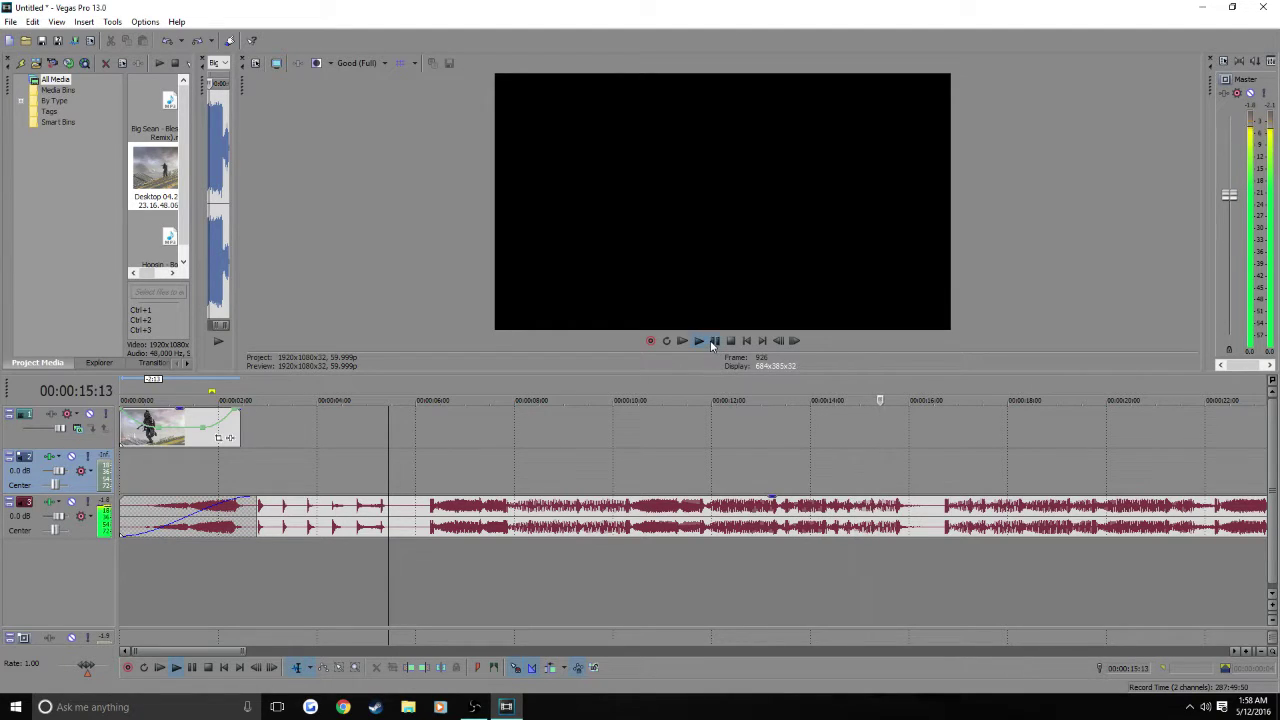
click(713, 340)
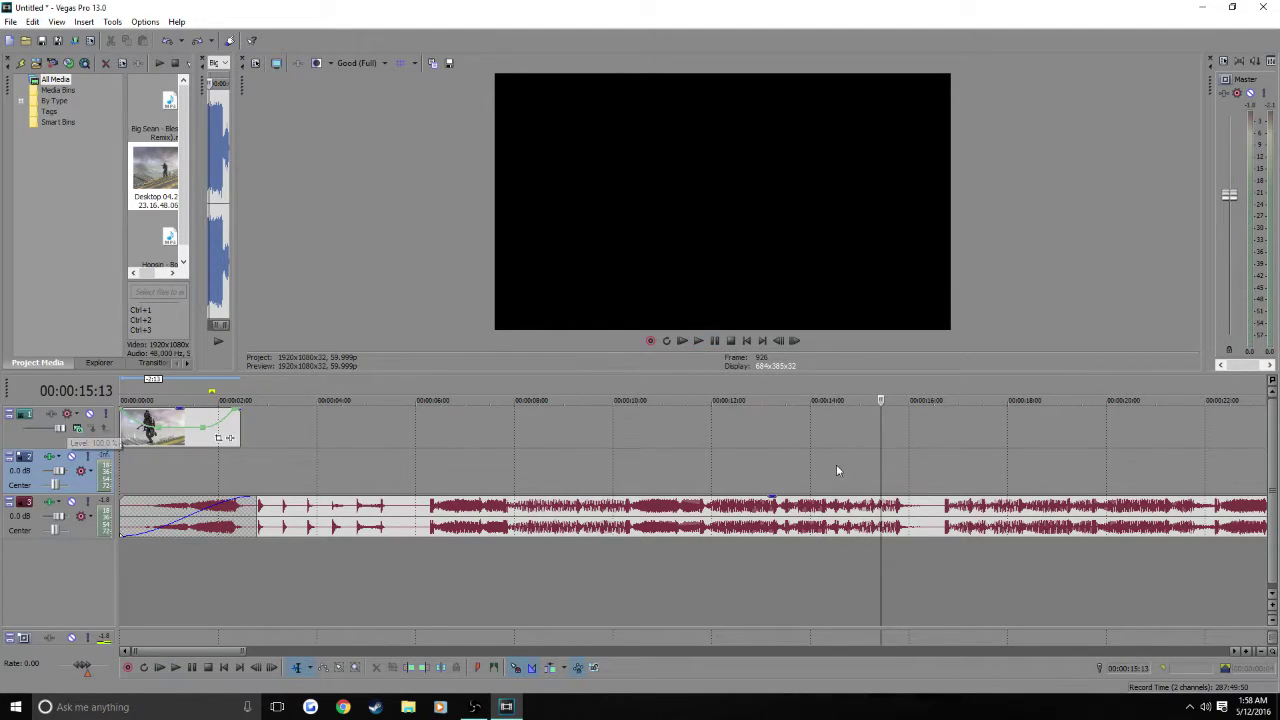
- Place the playhead at the end of the existing gameplay clips
scroll(800, 495, up, 2)
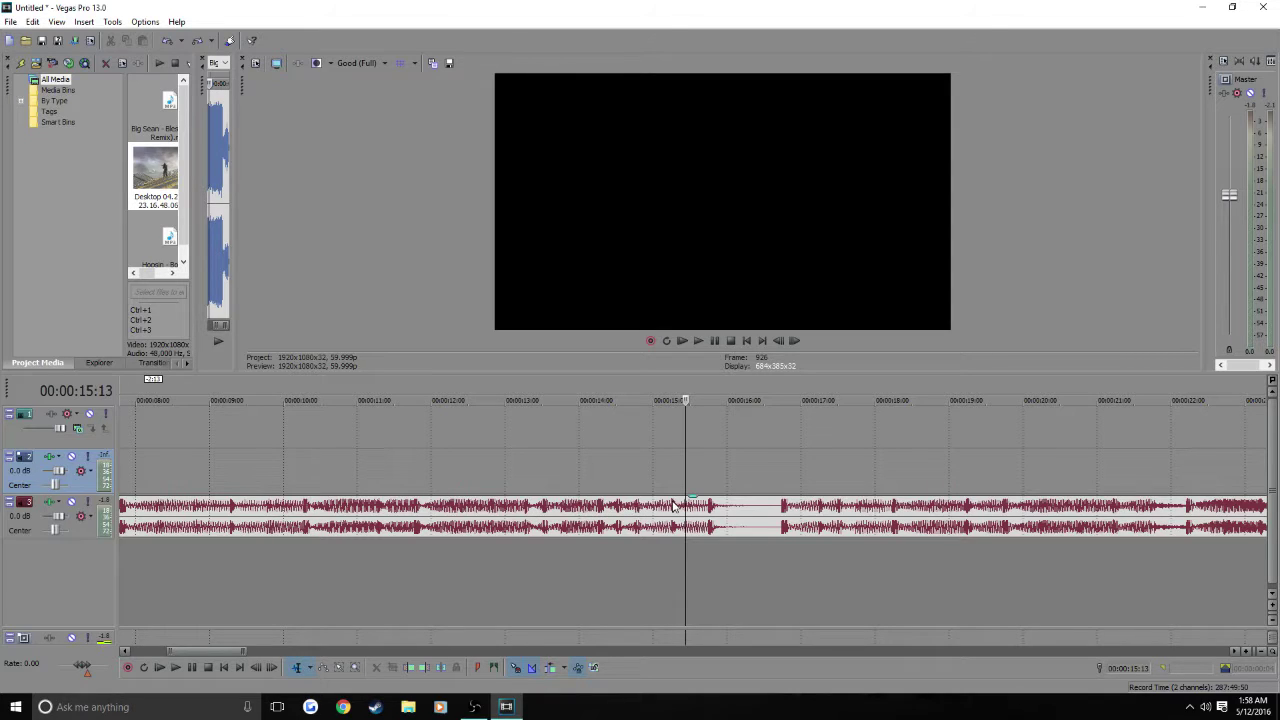
scroll(700, 510, down, 3)
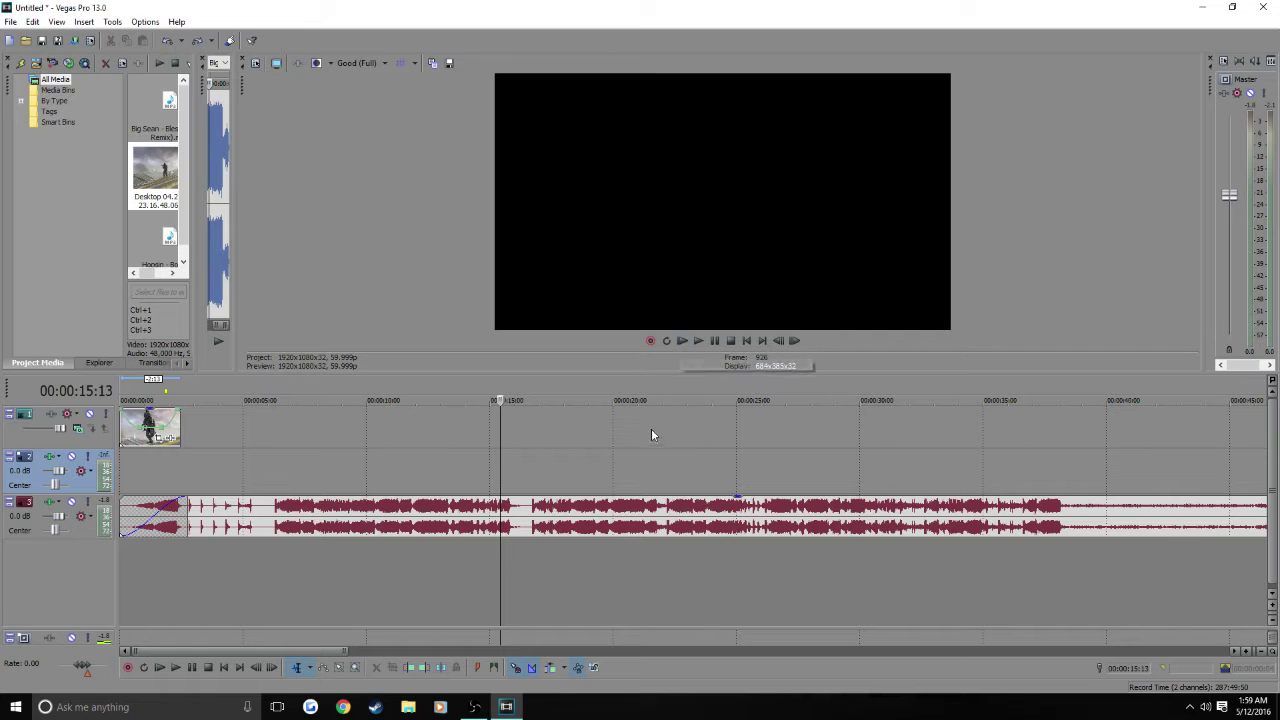
scroll(500, 430, up, 3)
click(360, 425)
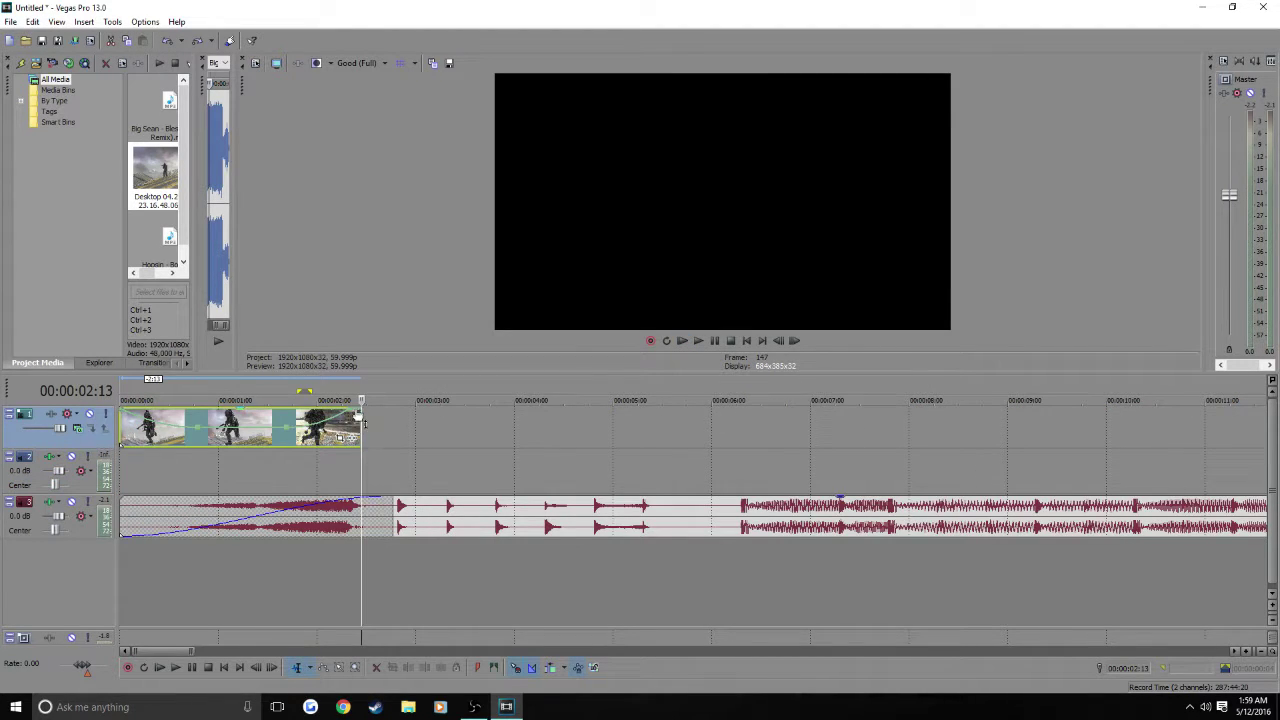
key(Left)
key(Left)
key(Left)
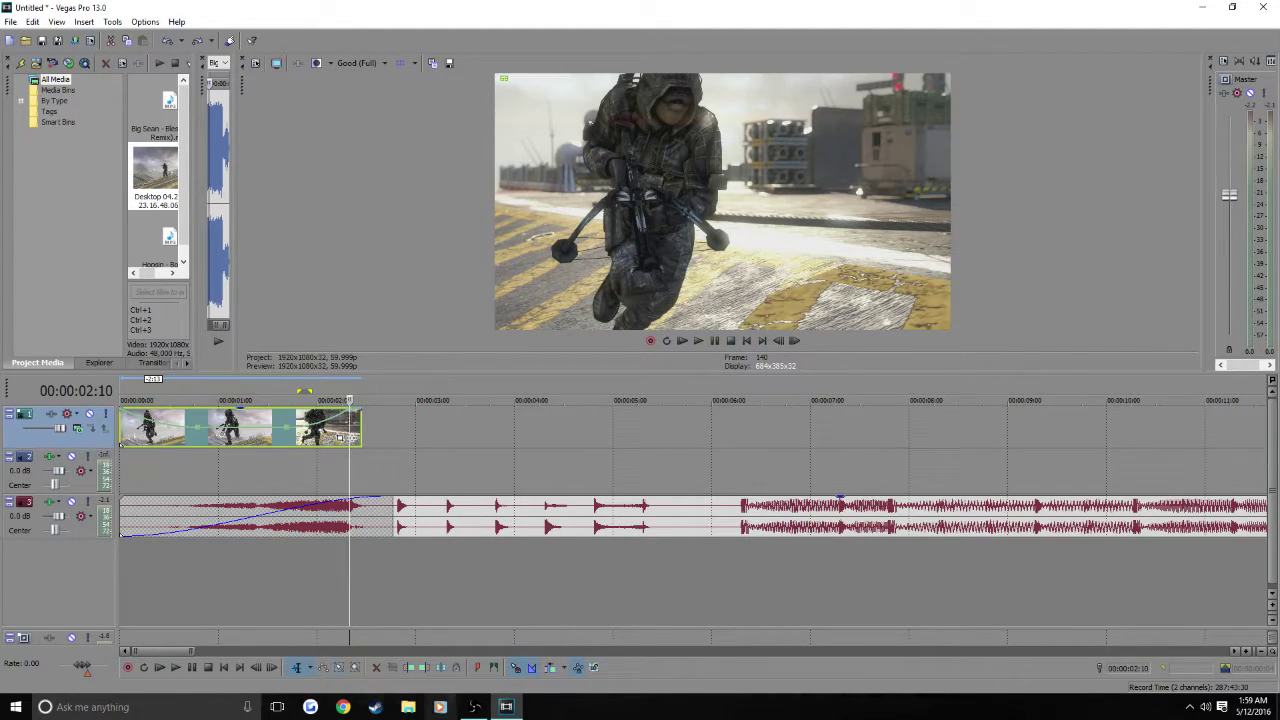
- Drag the Insane Donger clip from the gameplay folder onto the timeline after the existing clips
key(super+d)
double_click(430, 28)
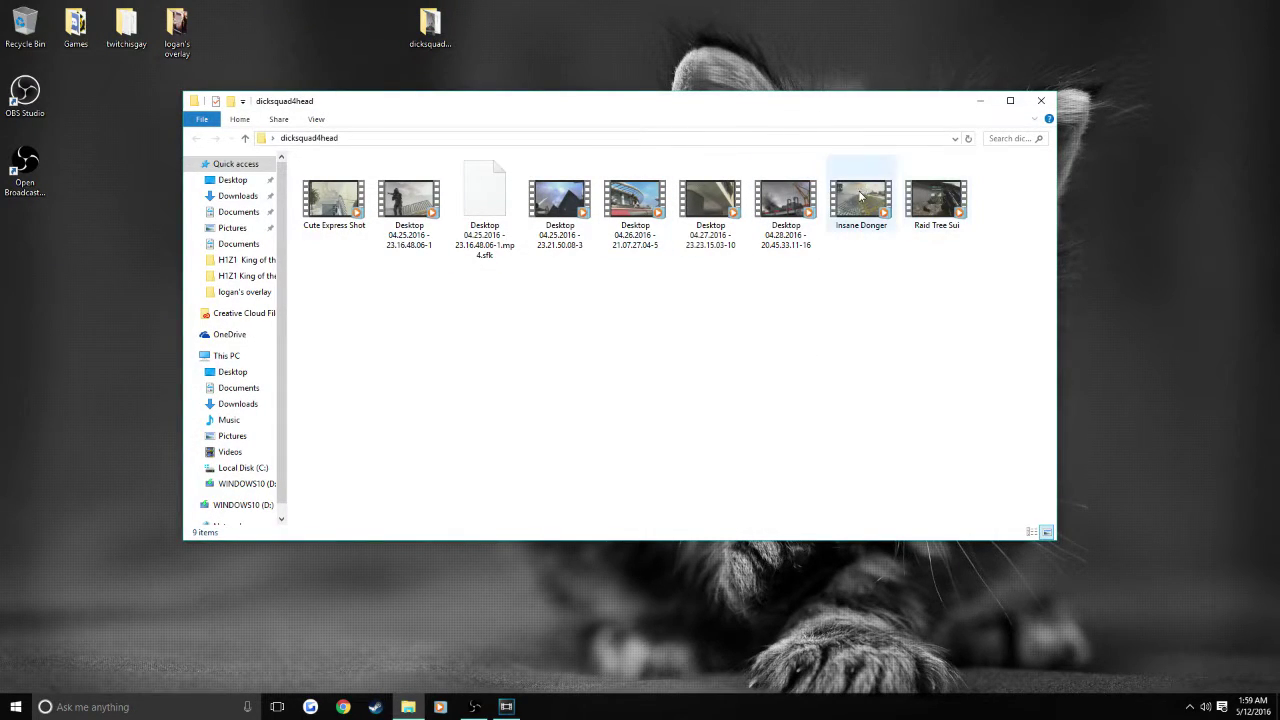
drag(860, 200, 358, 462)
- Disable resampling on the newly added Insane Donger clip
right_click(520, 430)
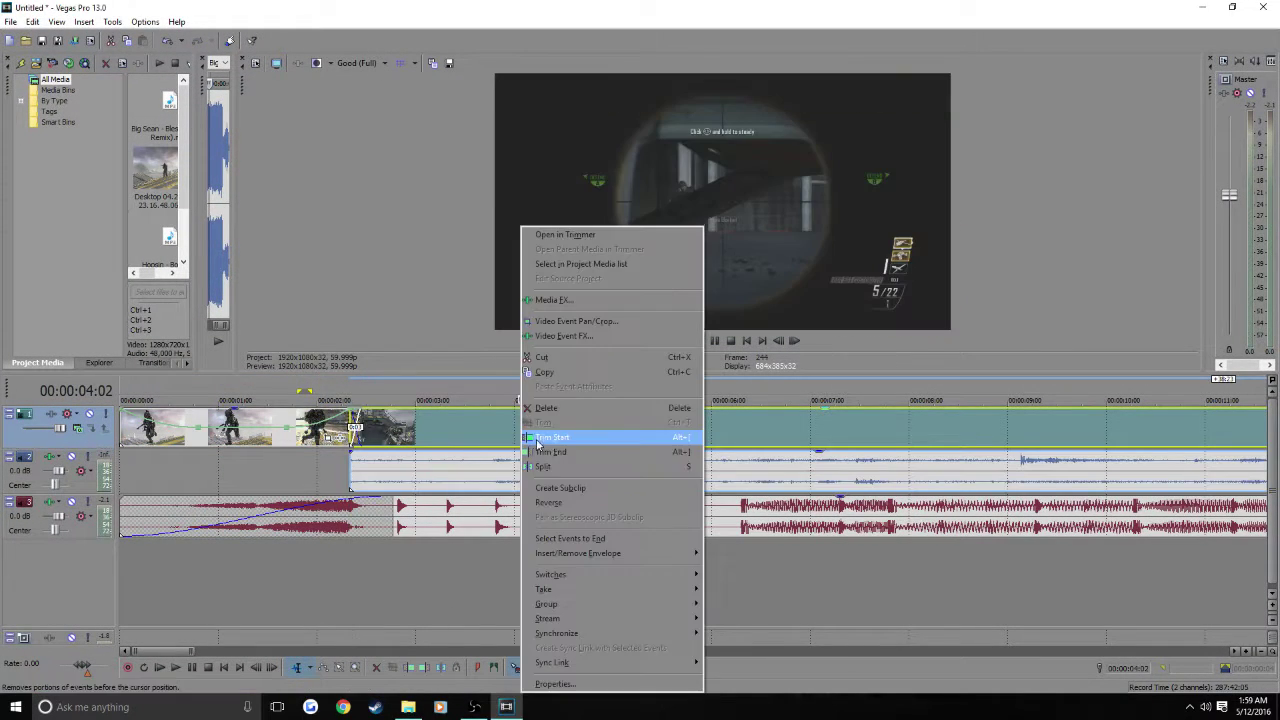
mouse_move(603, 566)
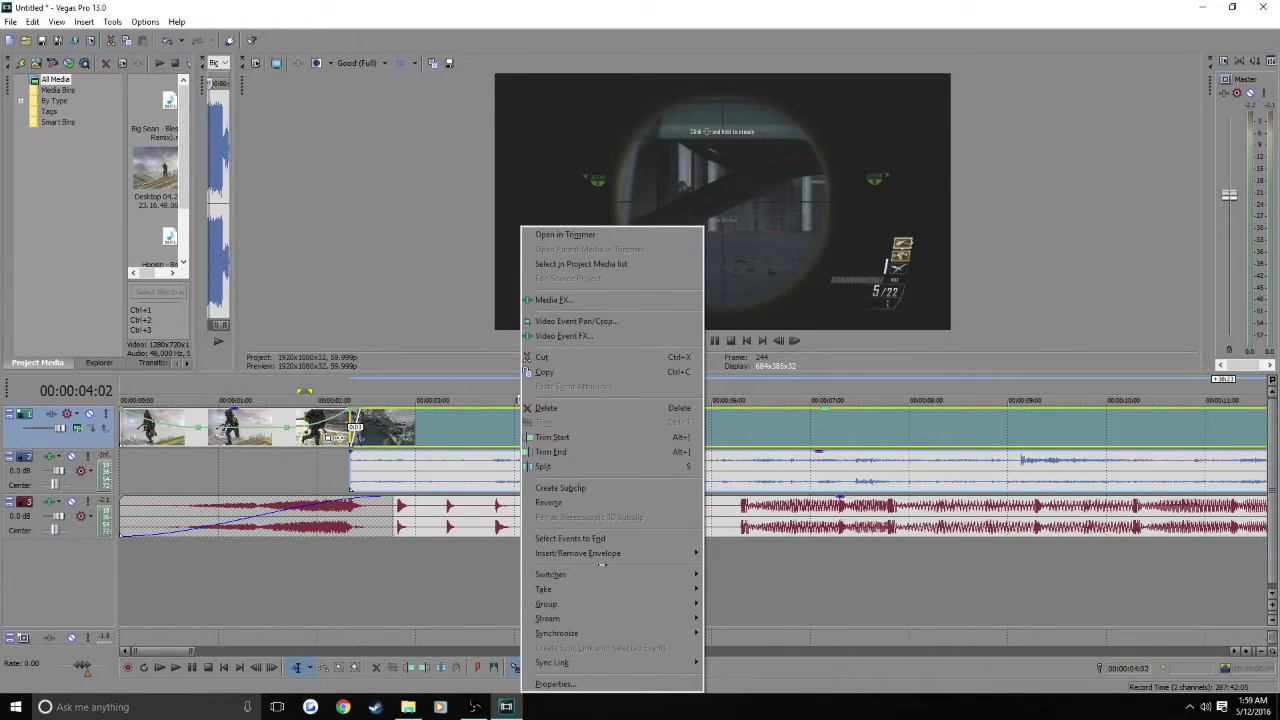
mouse_move(647, 574)
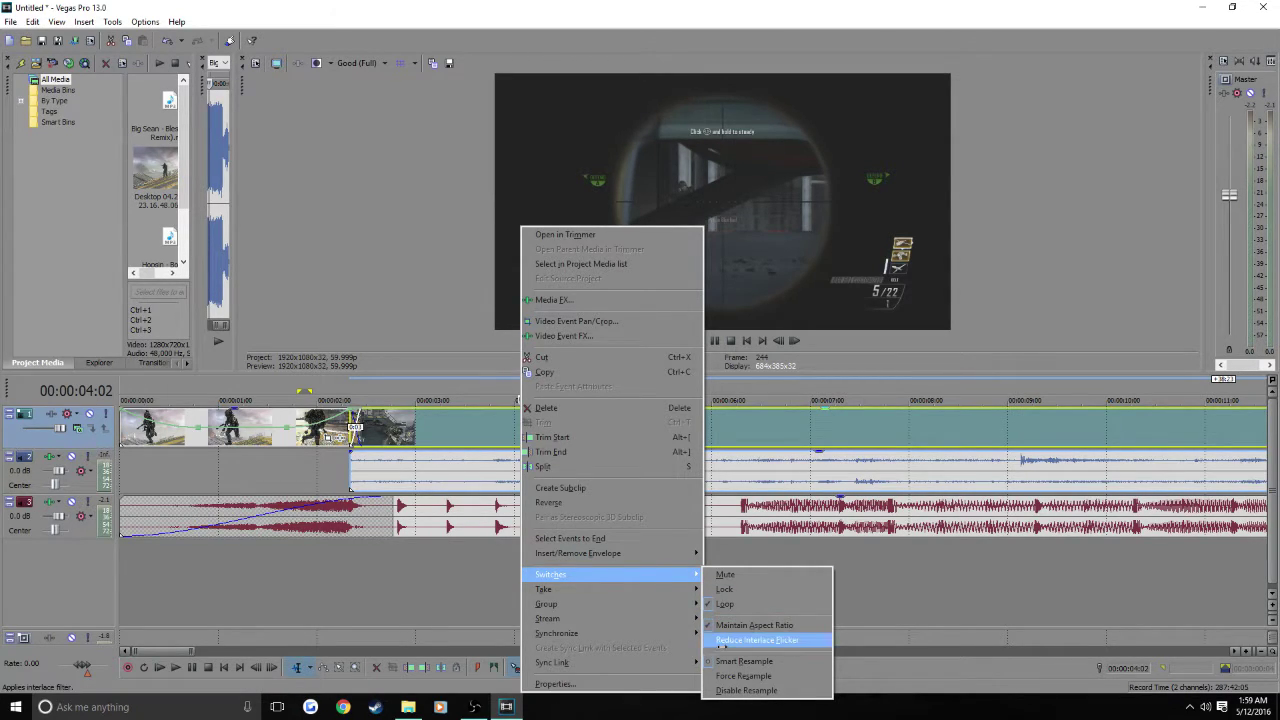
click(737, 690)
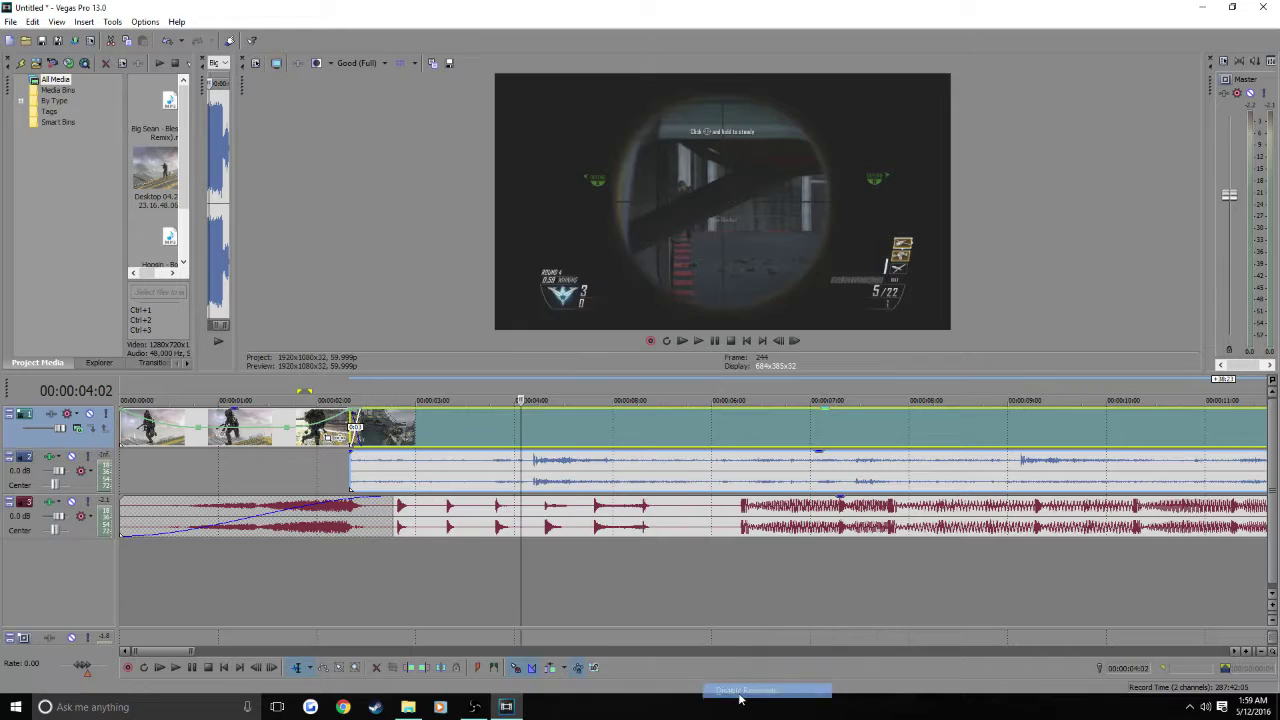
click(230, 421)
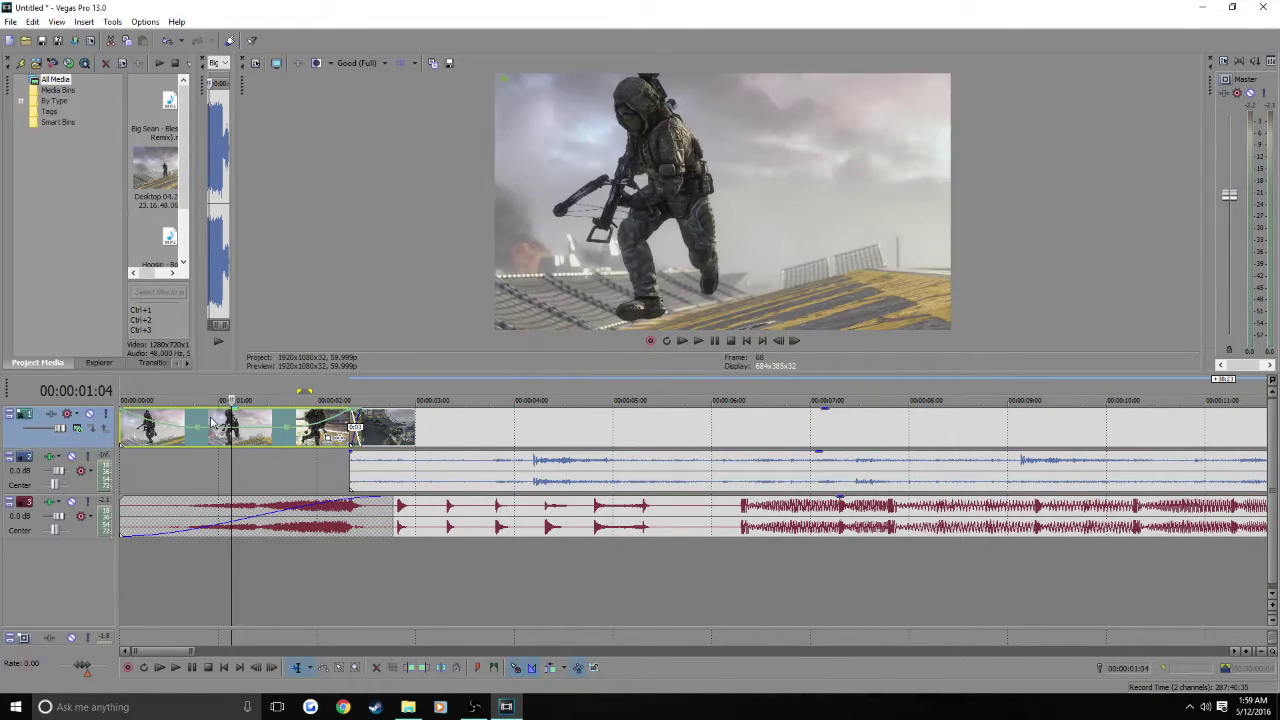
- Switch the first video clip's resampling off
right_click(223, 425)
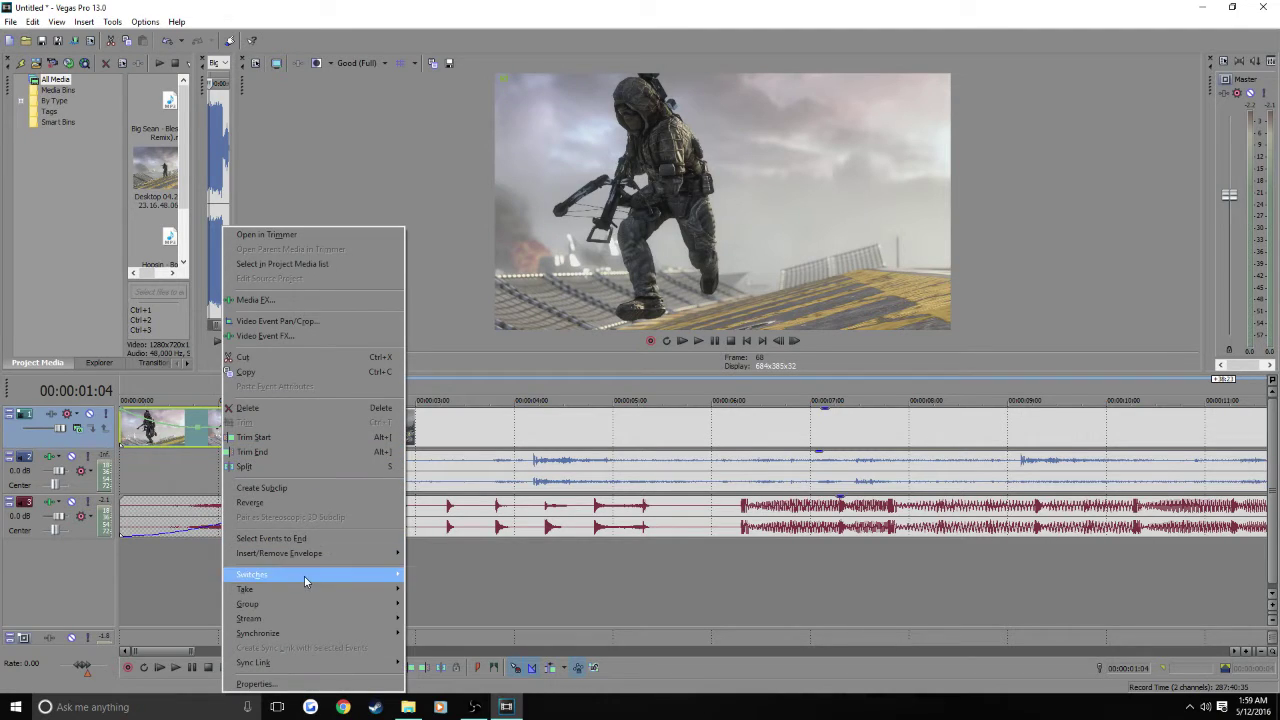
mouse_move(304, 576)
click(510, 662)
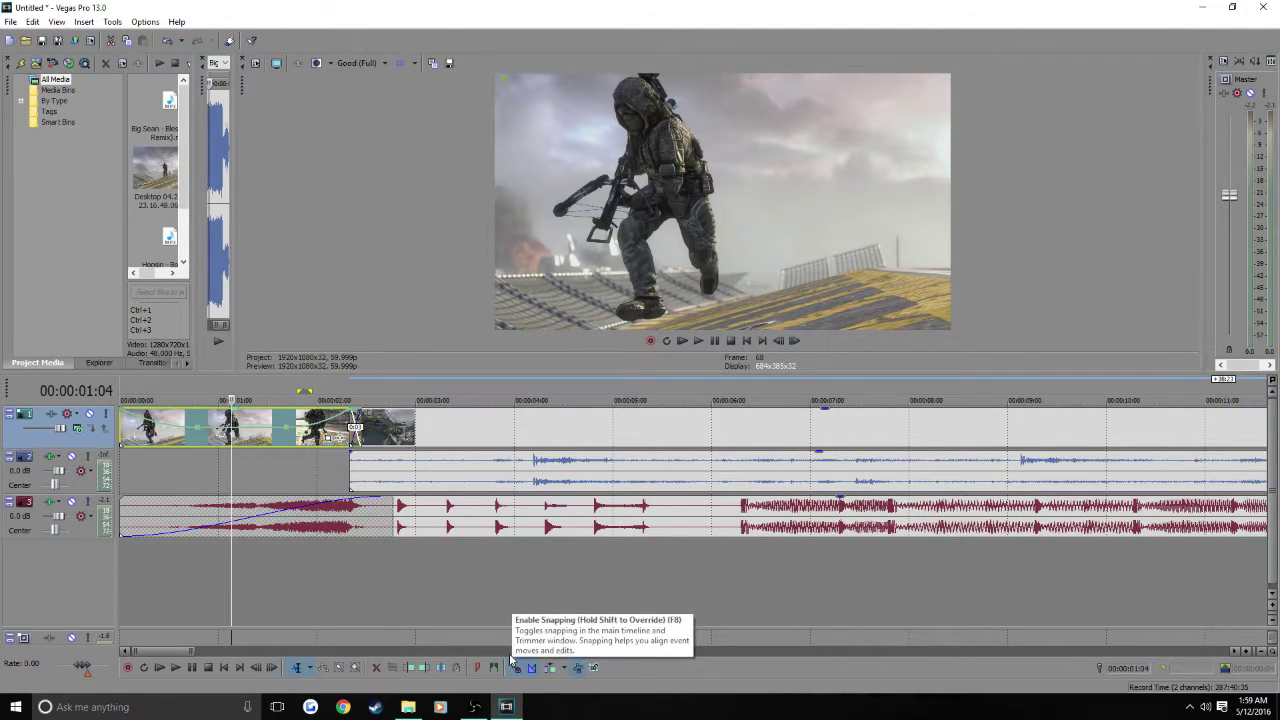
click(184, 449)
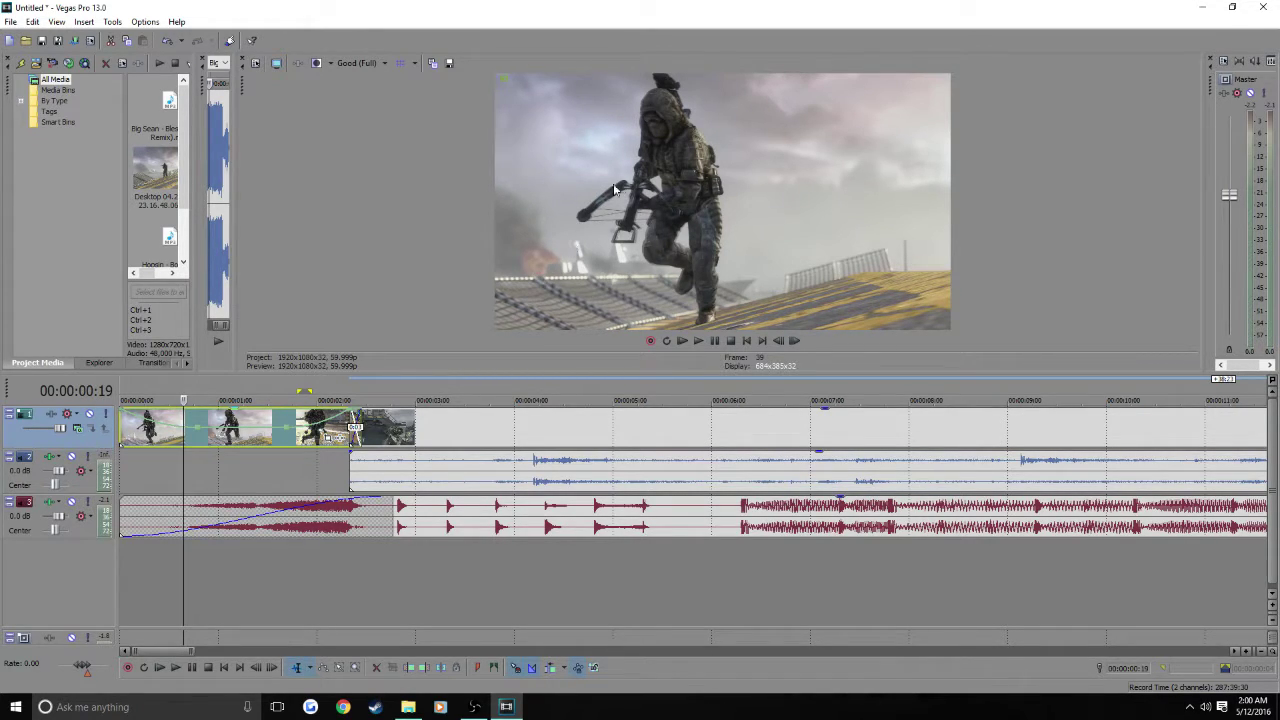
right_click(238, 424)
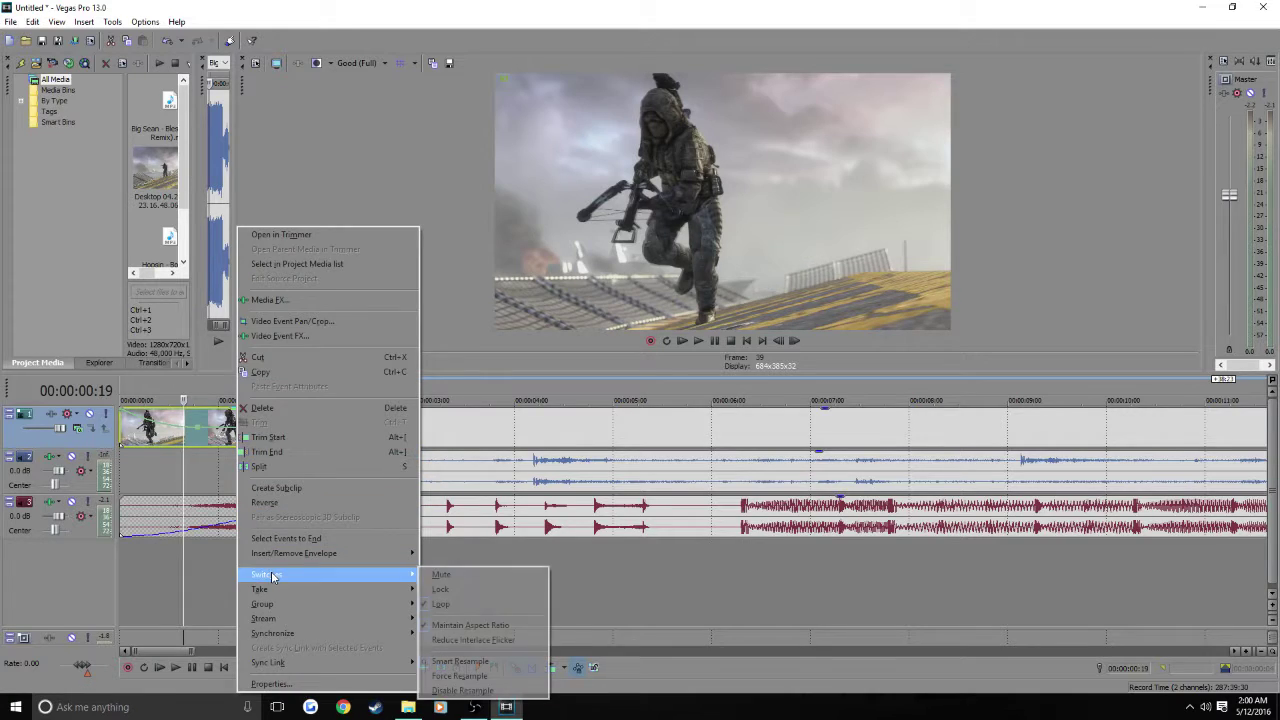
mouse_move(323, 578)
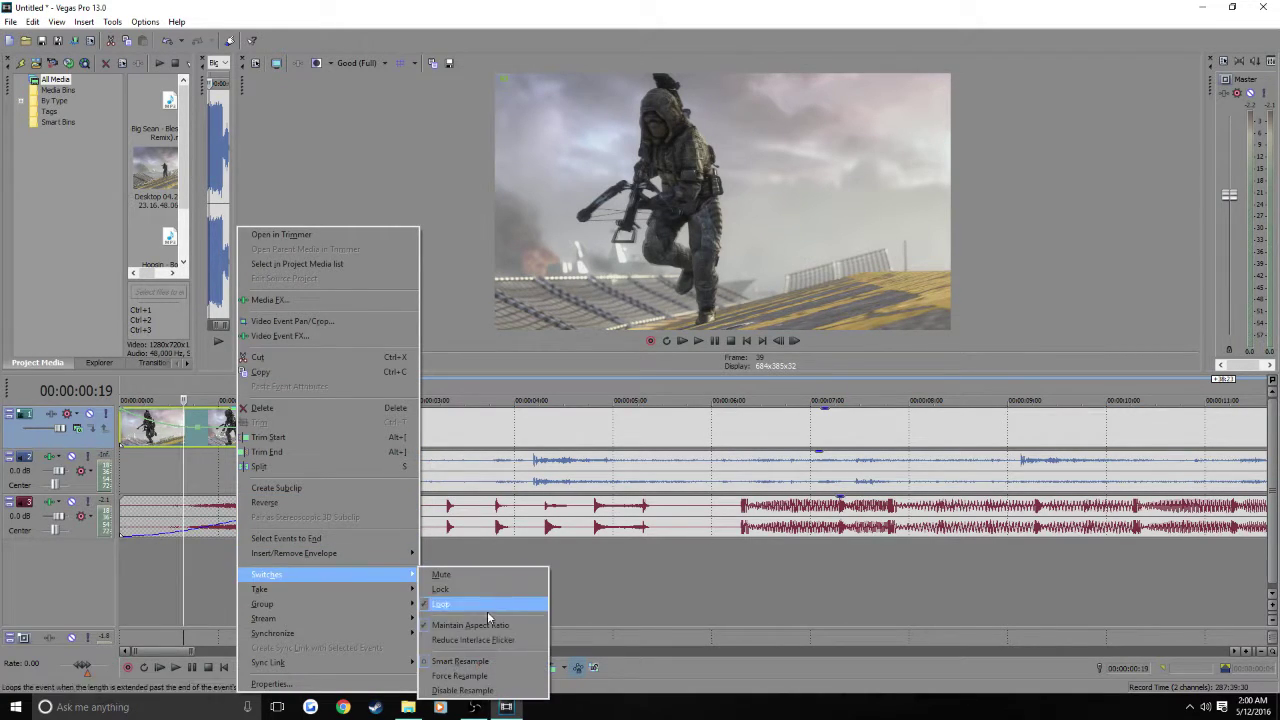
click(473, 691)
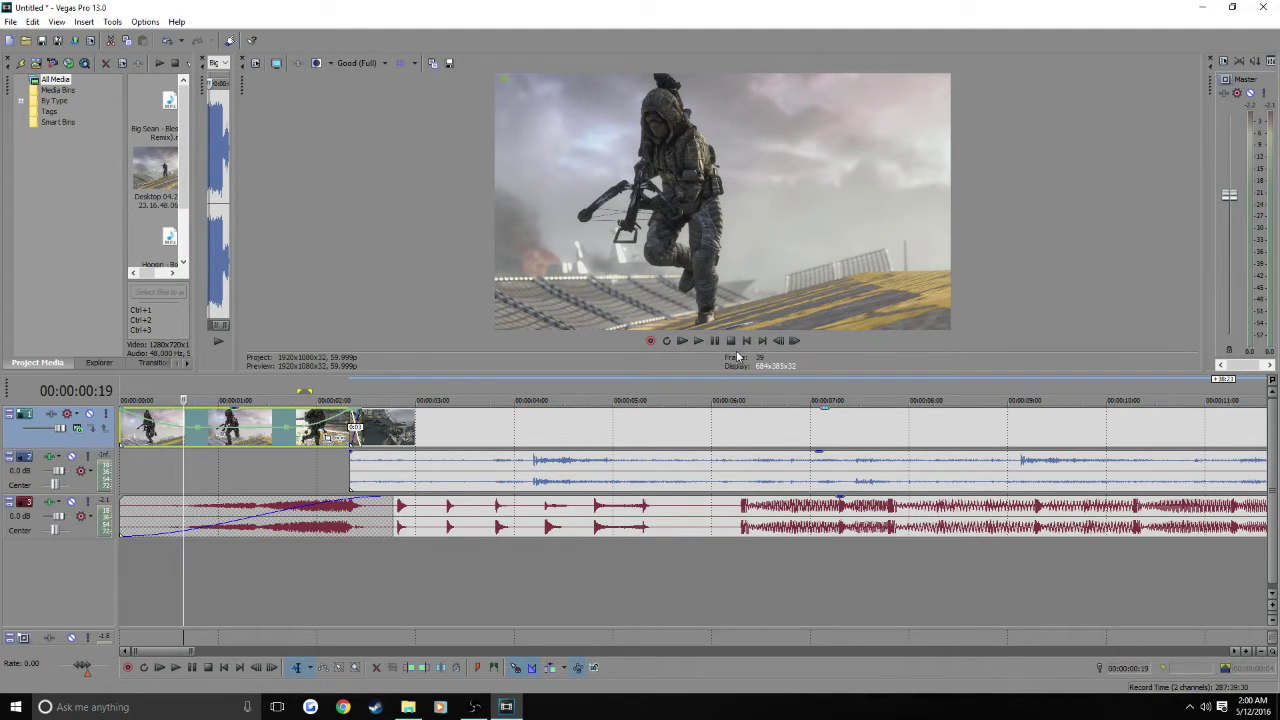
- Delete the gameplay clip's separate audio event
click(593, 438)
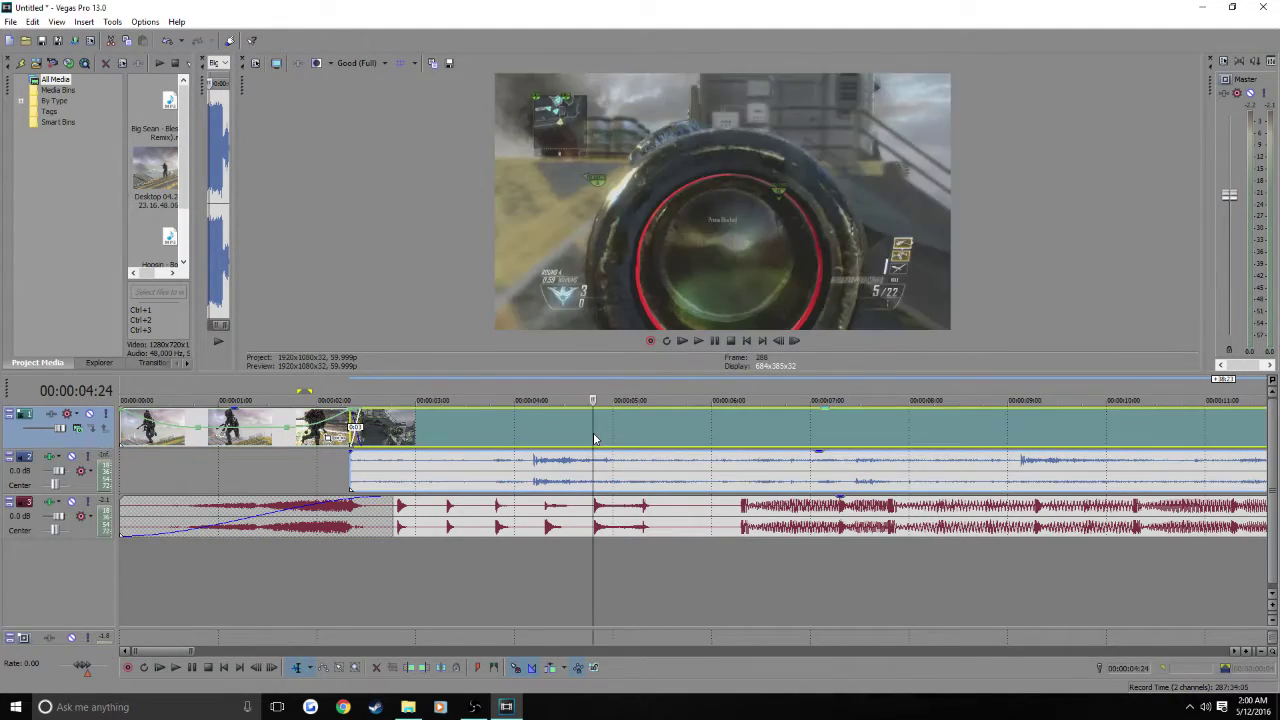
right_click(577, 477)
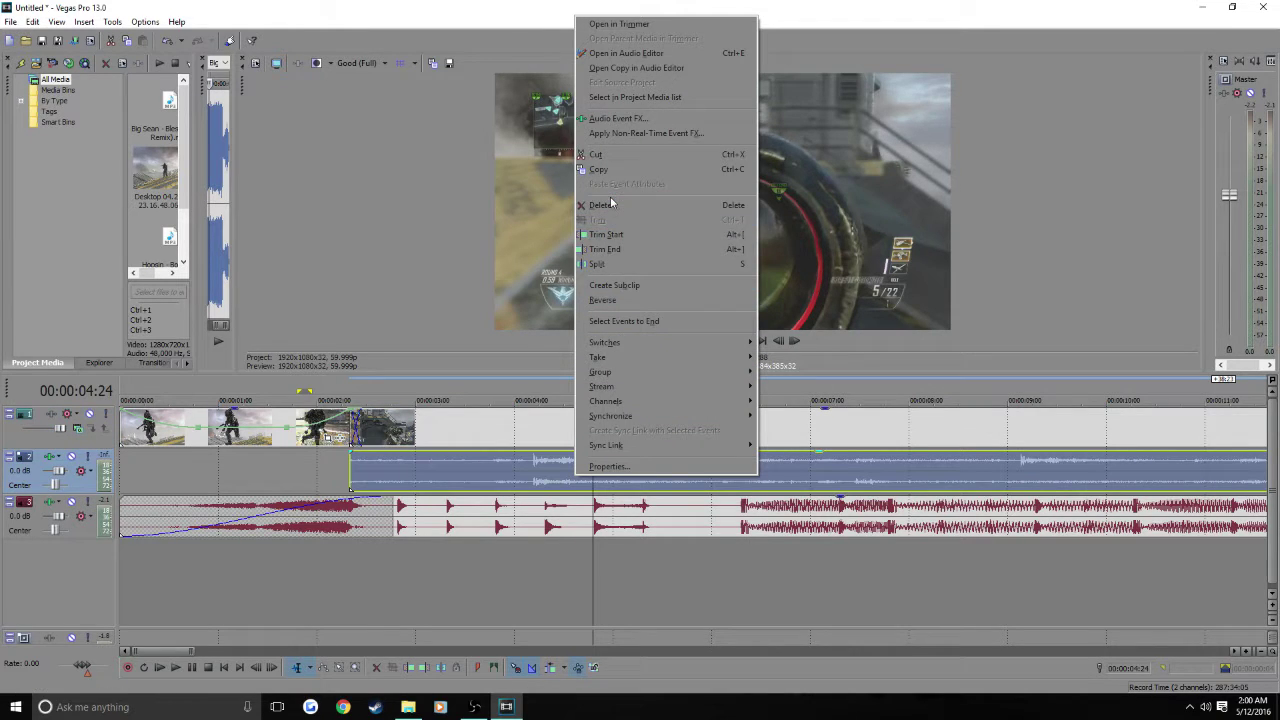
click(620, 205)
- Preview the timeline around 14–15 seconds to locate the stray later clip
click(742, 429)
scroll(742, 429, down, 4)
click(678, 430)
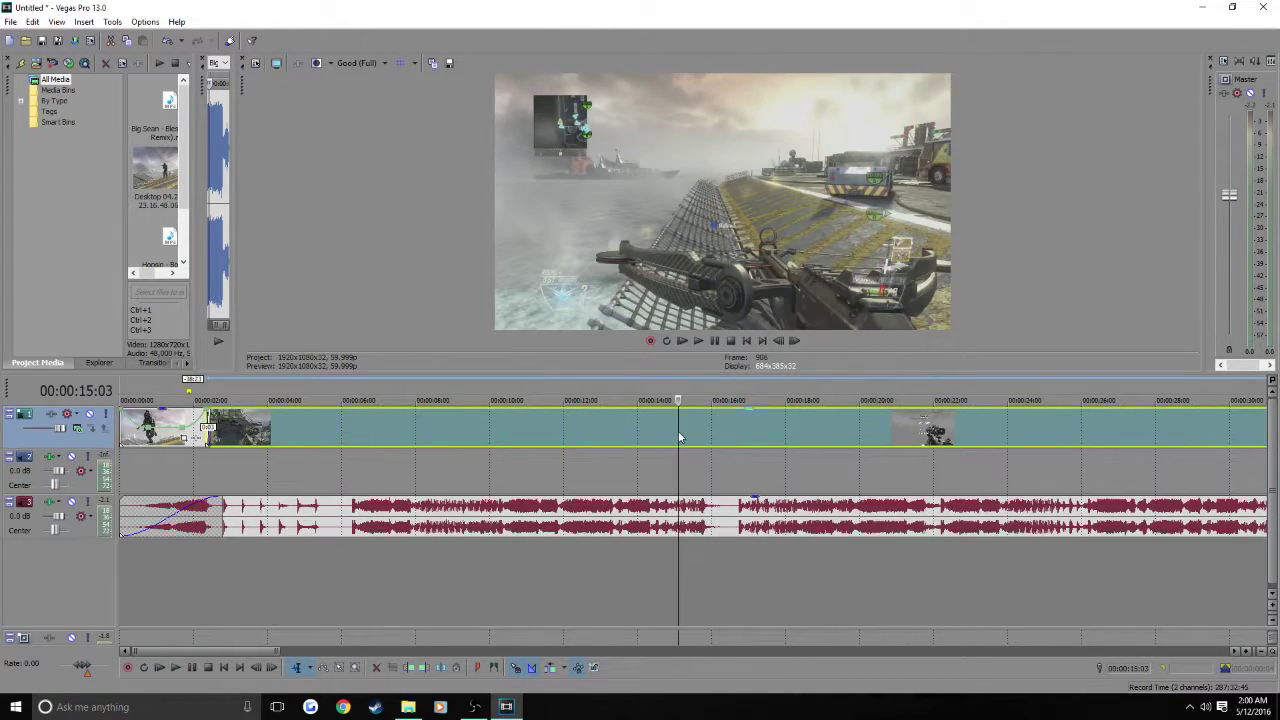
key(space)
key(space)
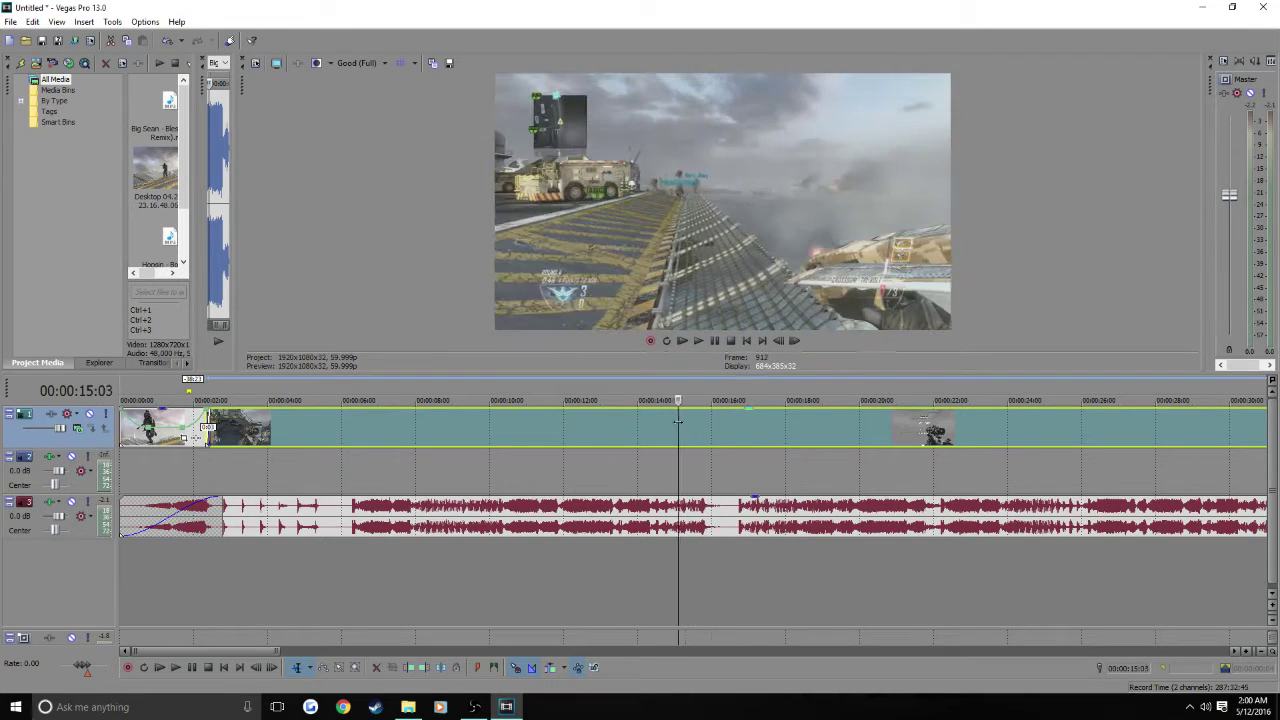
click(682, 425)
key(space)
click(652, 430)
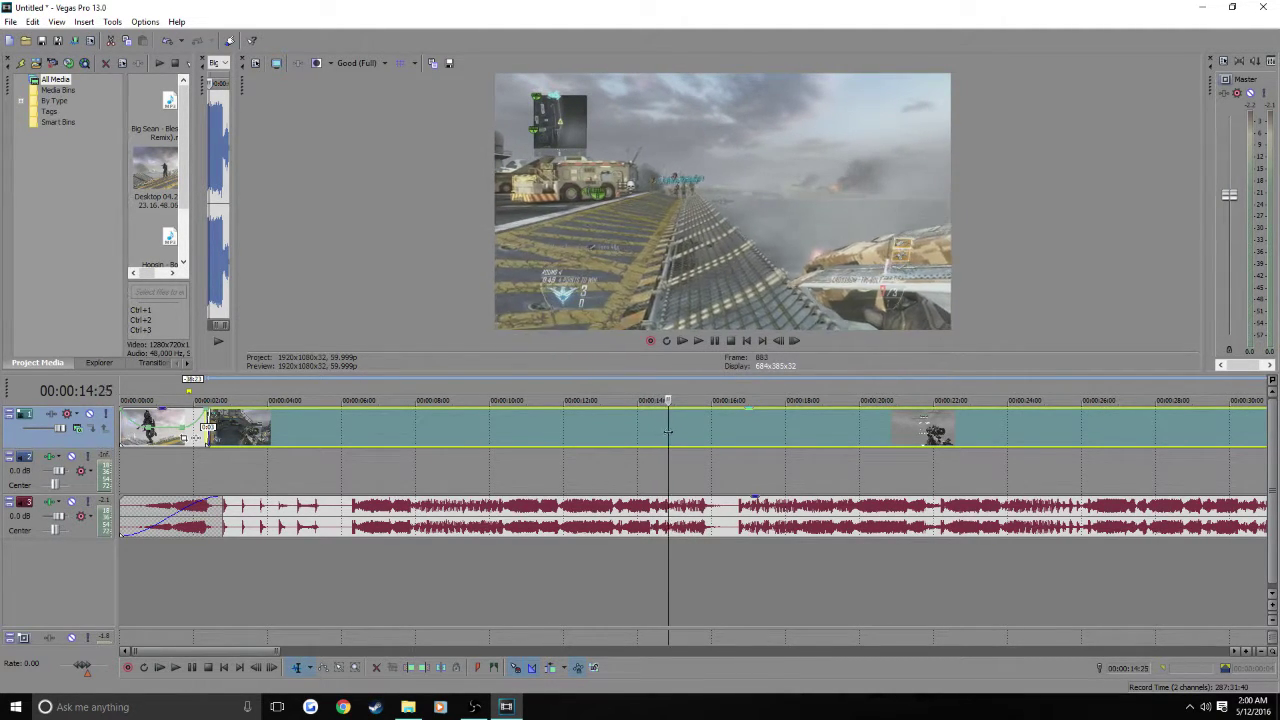
click(682, 435)
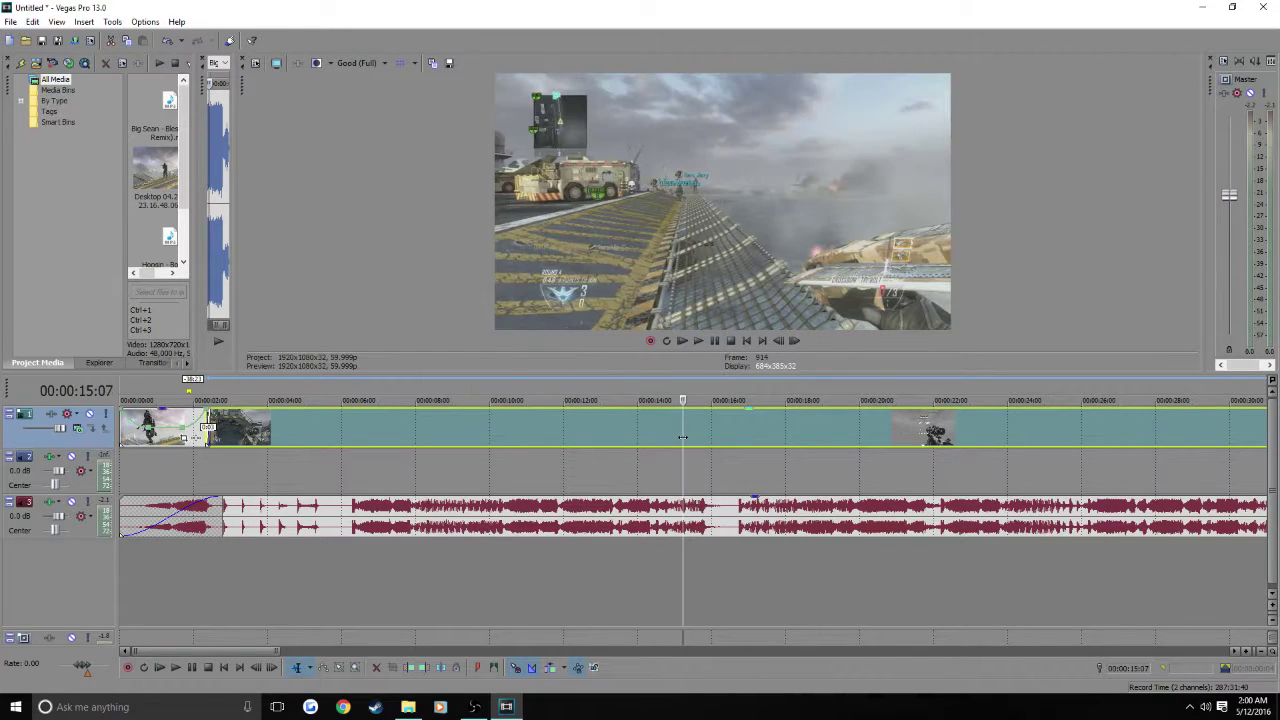
- Delete the stray later video clip
right_click(697, 437)
click(720, 407)
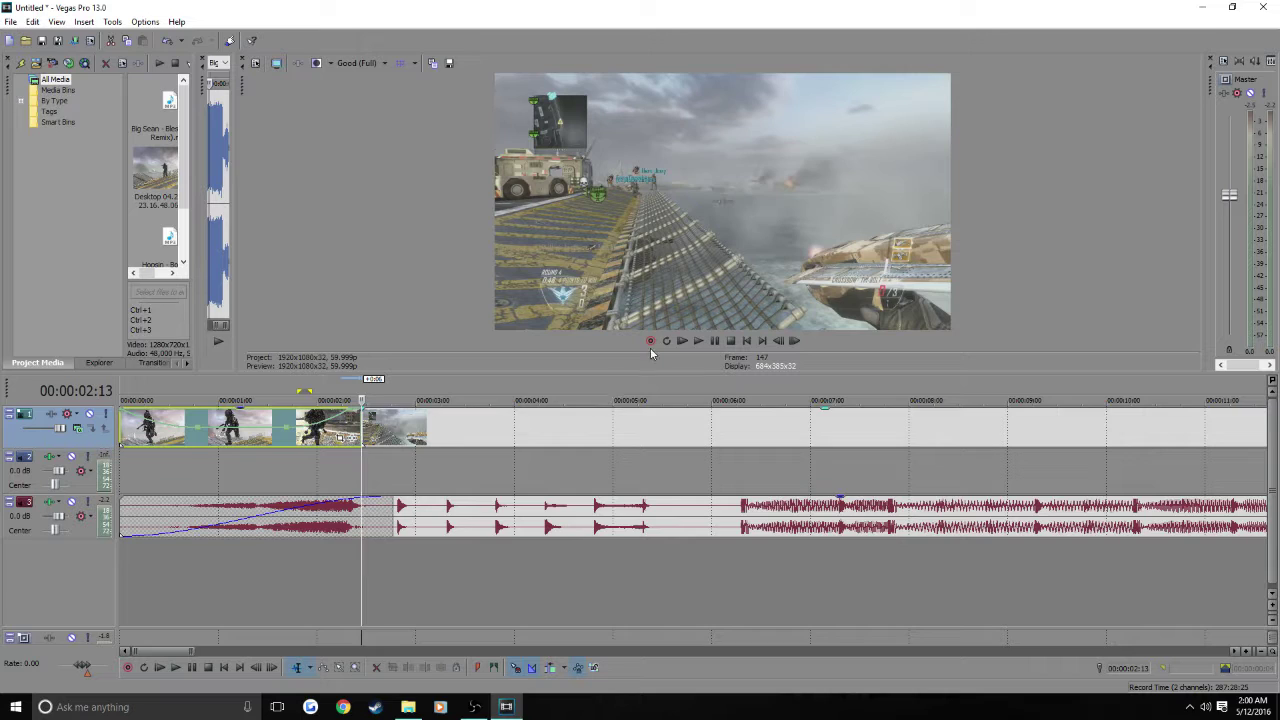
right_click(597, 447)
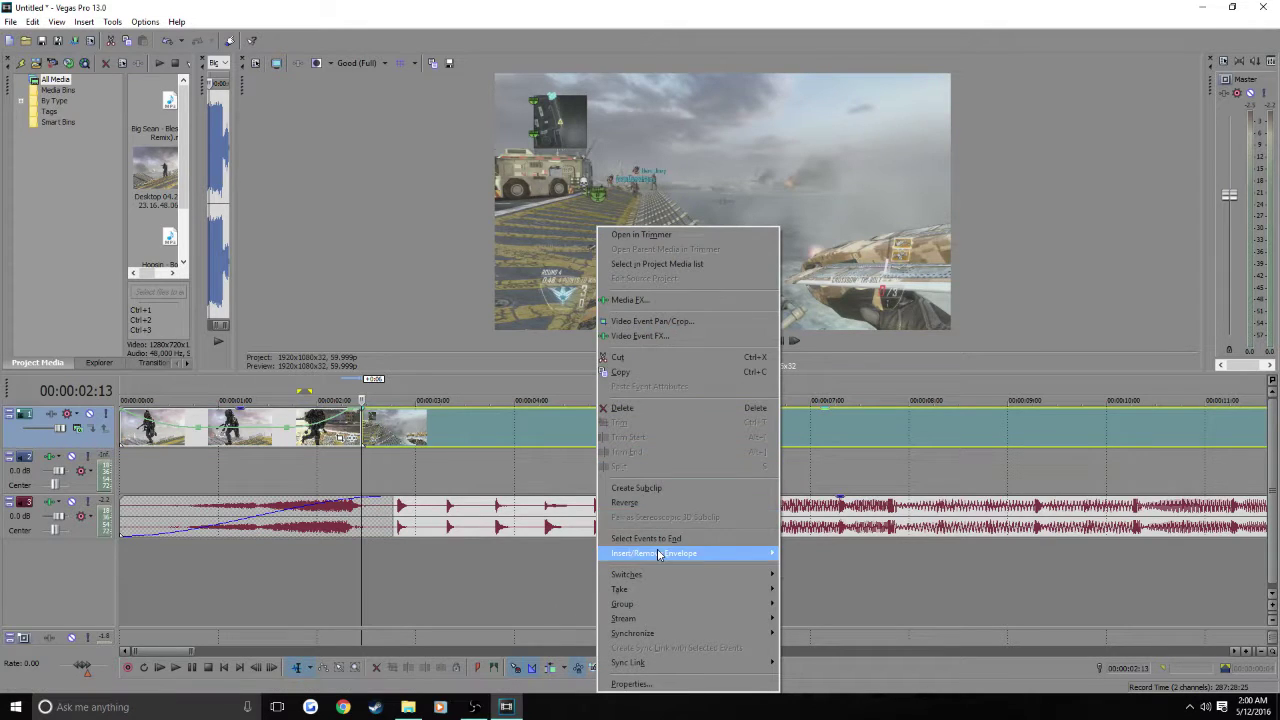
- Add a velocity envelope at about 45% and raise a 300% spike on the beat at 02:24
click(826, 553)
drag(651, 437, 648, 440)
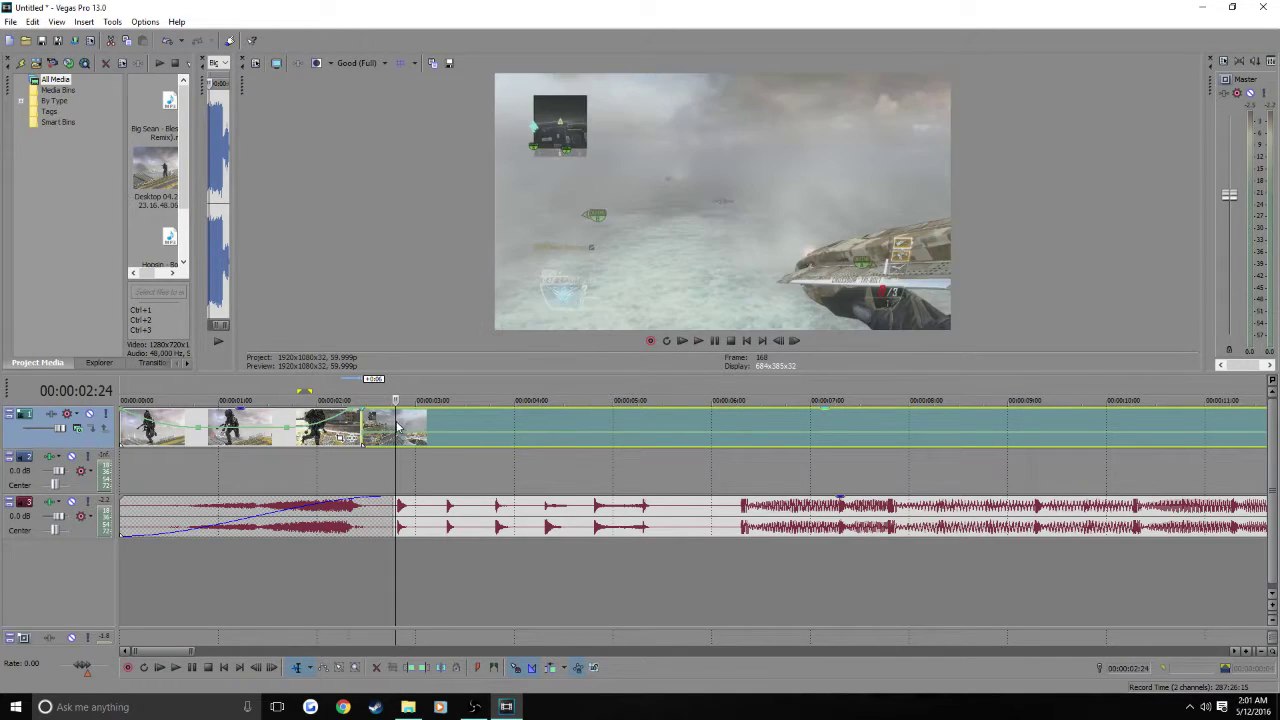
scroll(398, 425, up, 2)
scroll(558, 447, up, 2)
click(675, 428)
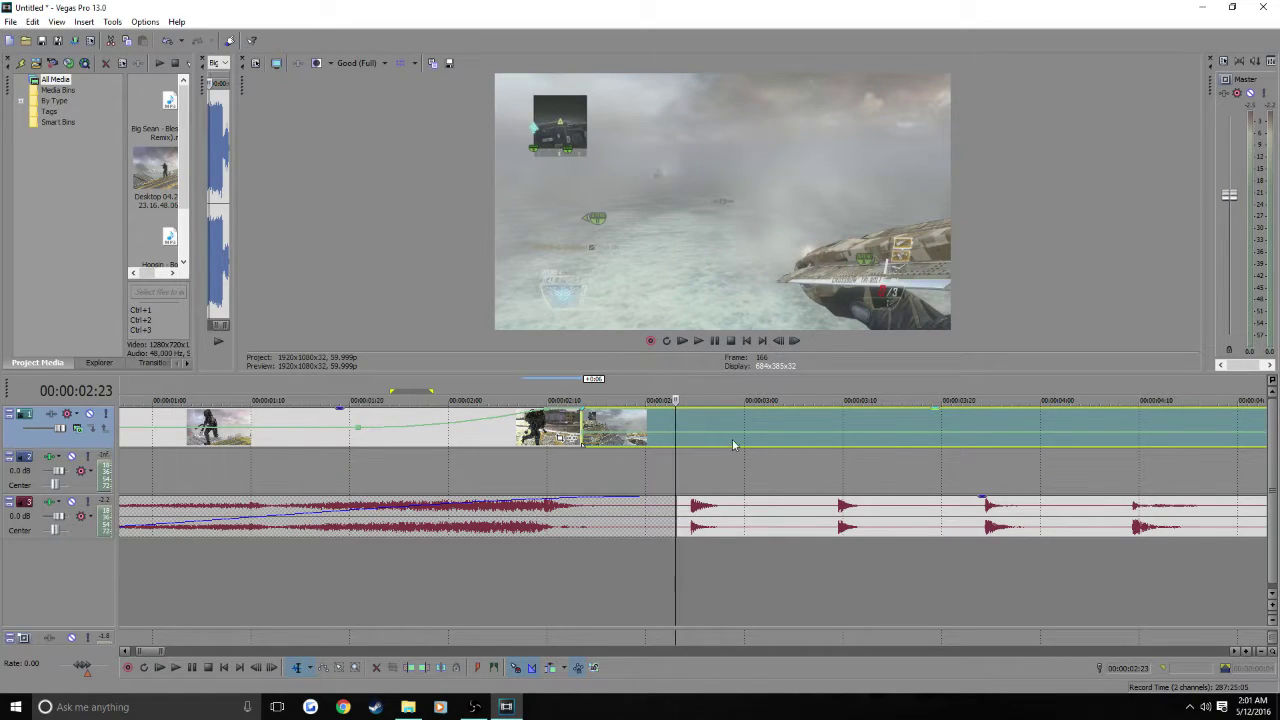
scroll(620, 465, down, 2)
scroll(679, 465, up, 5)
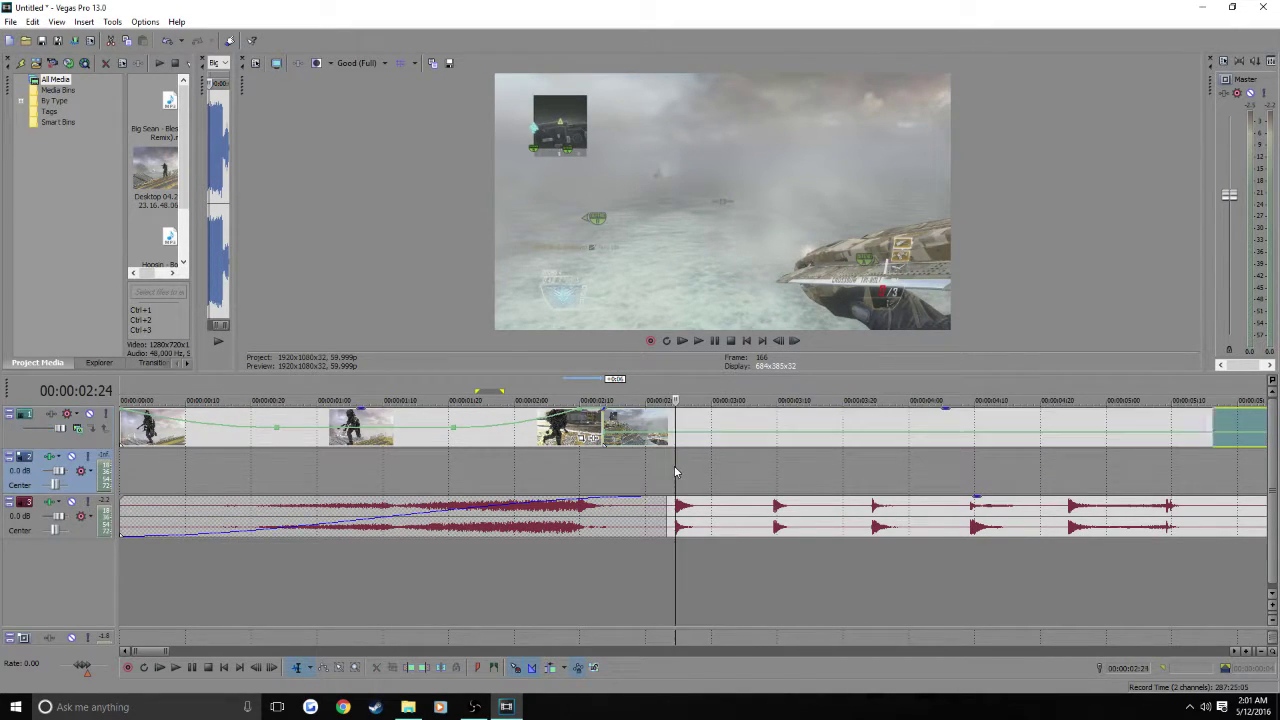
click(686, 442)
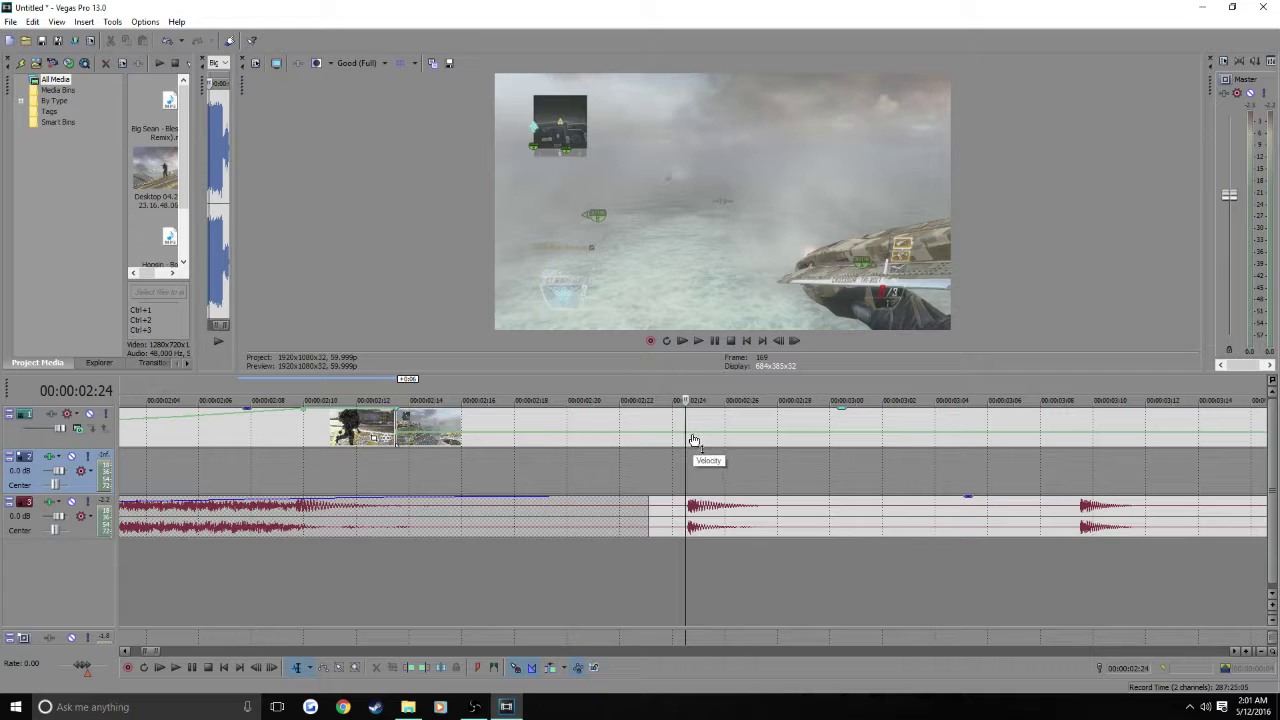
click(689, 440)
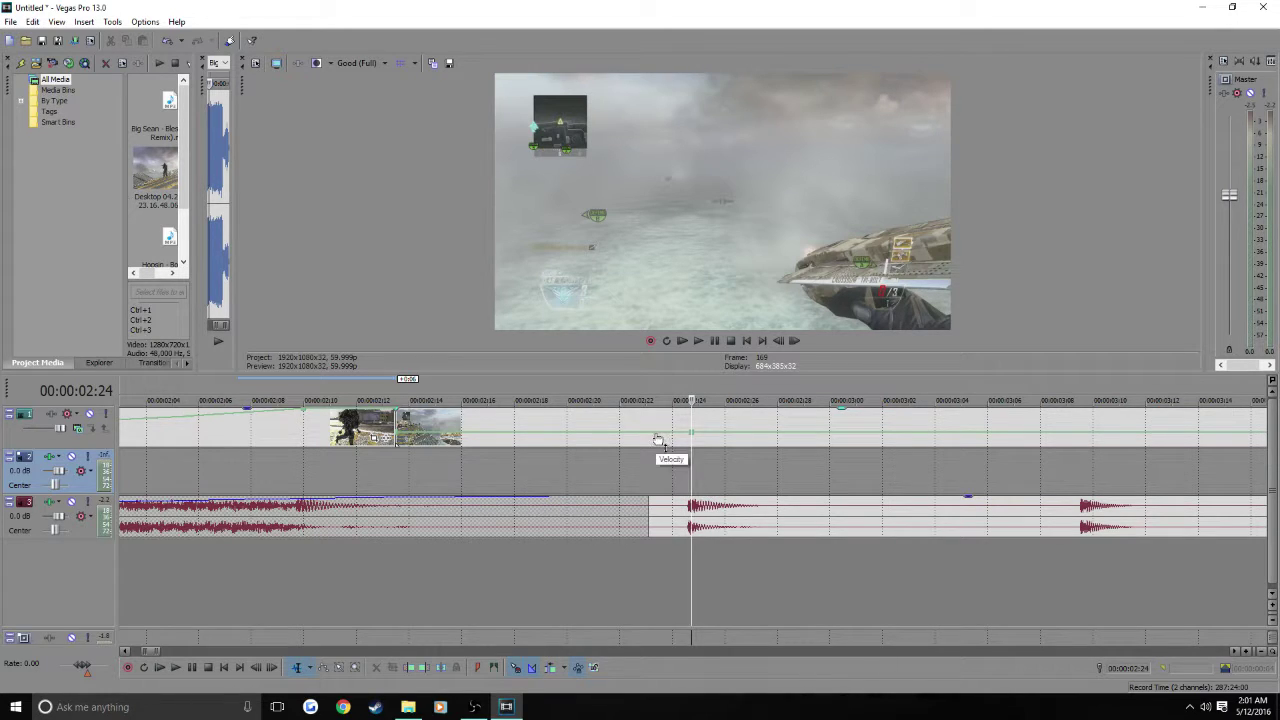
click(673, 438)
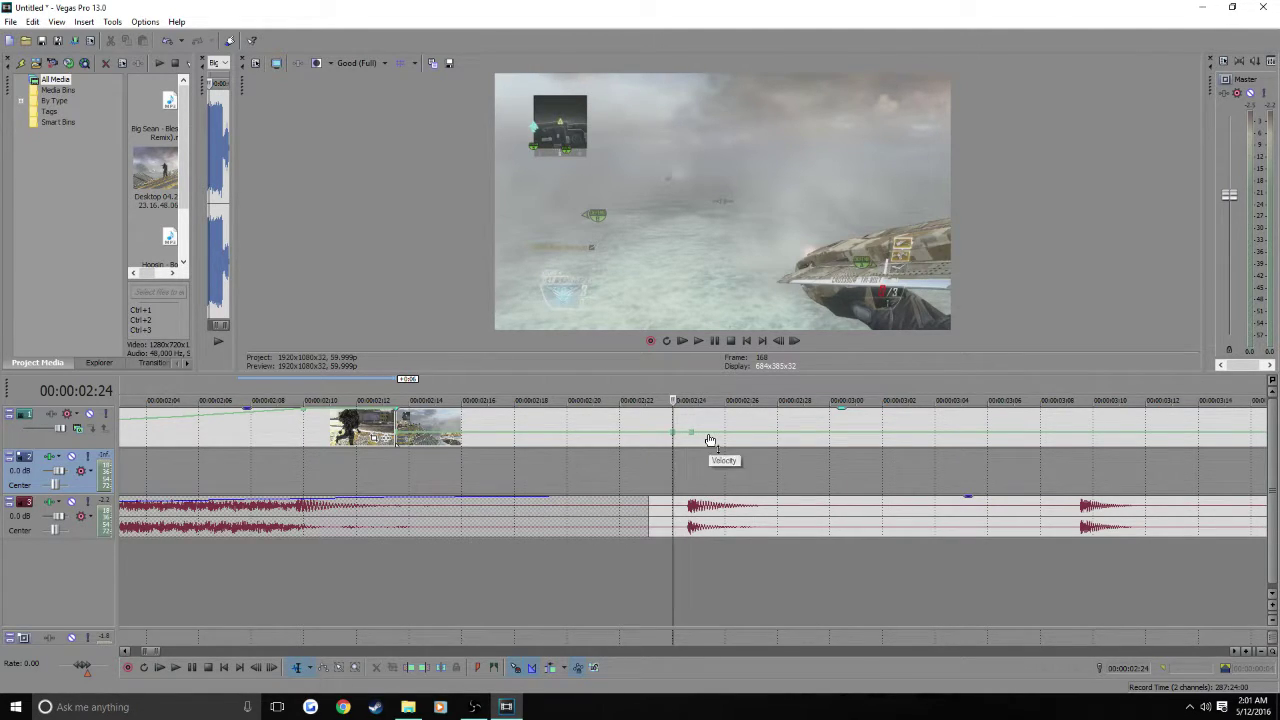
click(710, 446)
click(691, 433)
drag(691, 430, 688, 410)
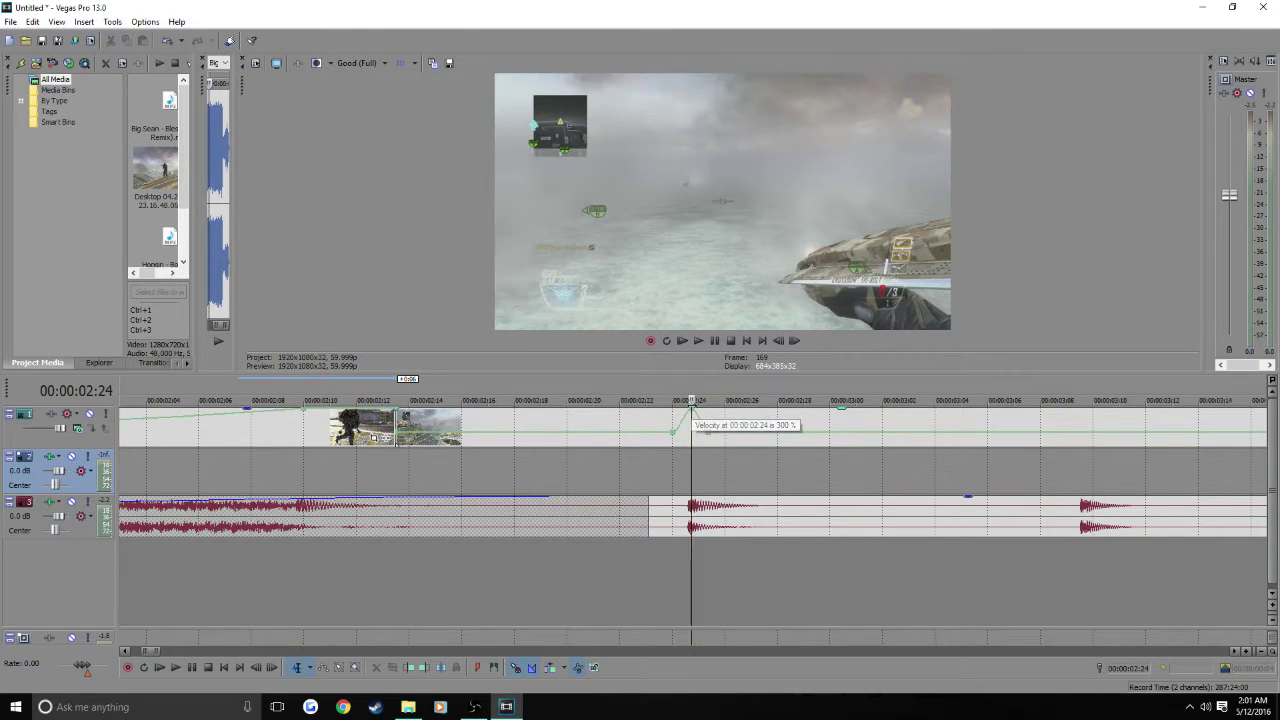
- Find the next beat at 03:09 on the clip's envelope
scroll(978, 450, down, 2)
click(980, 438)
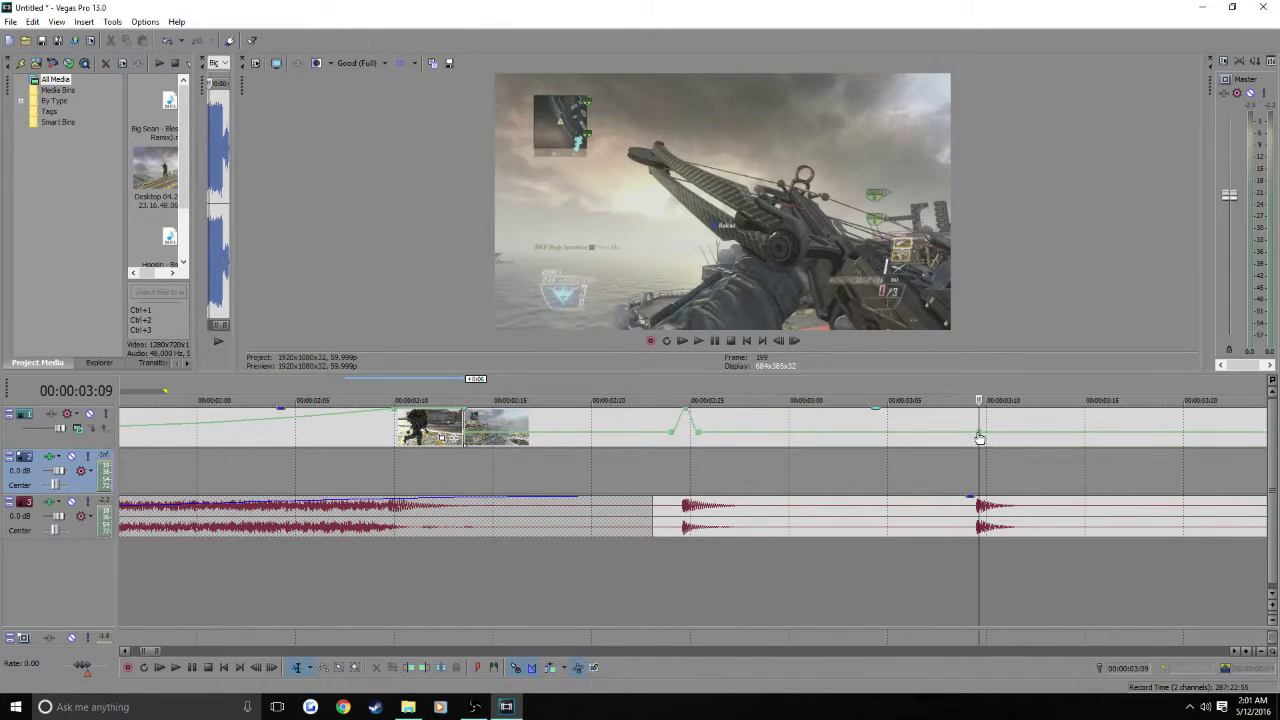
click(966, 437)
click(980, 438)
click(981, 438)
scroll(723, 453, down, 3)
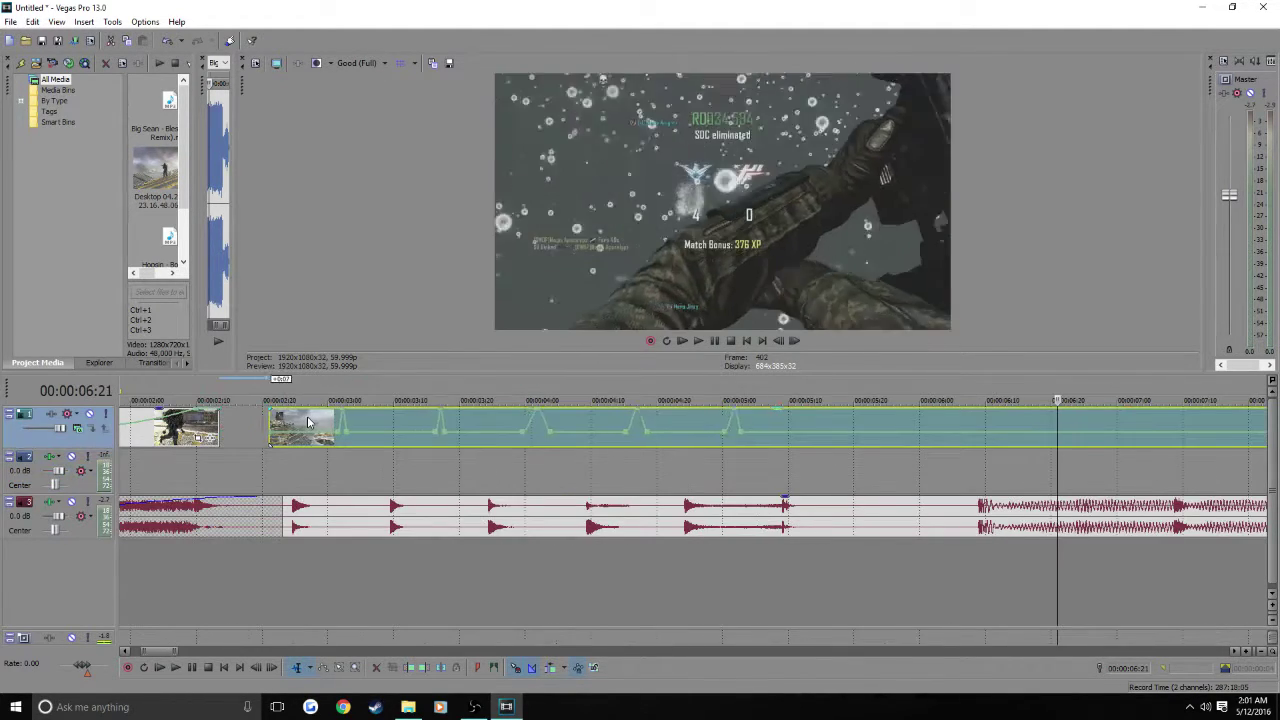
- Shift the last clip slightly along the track and preview the speed ramps from 02:13
drag(273, 425, 222, 425)
click(223, 465)
key(space)
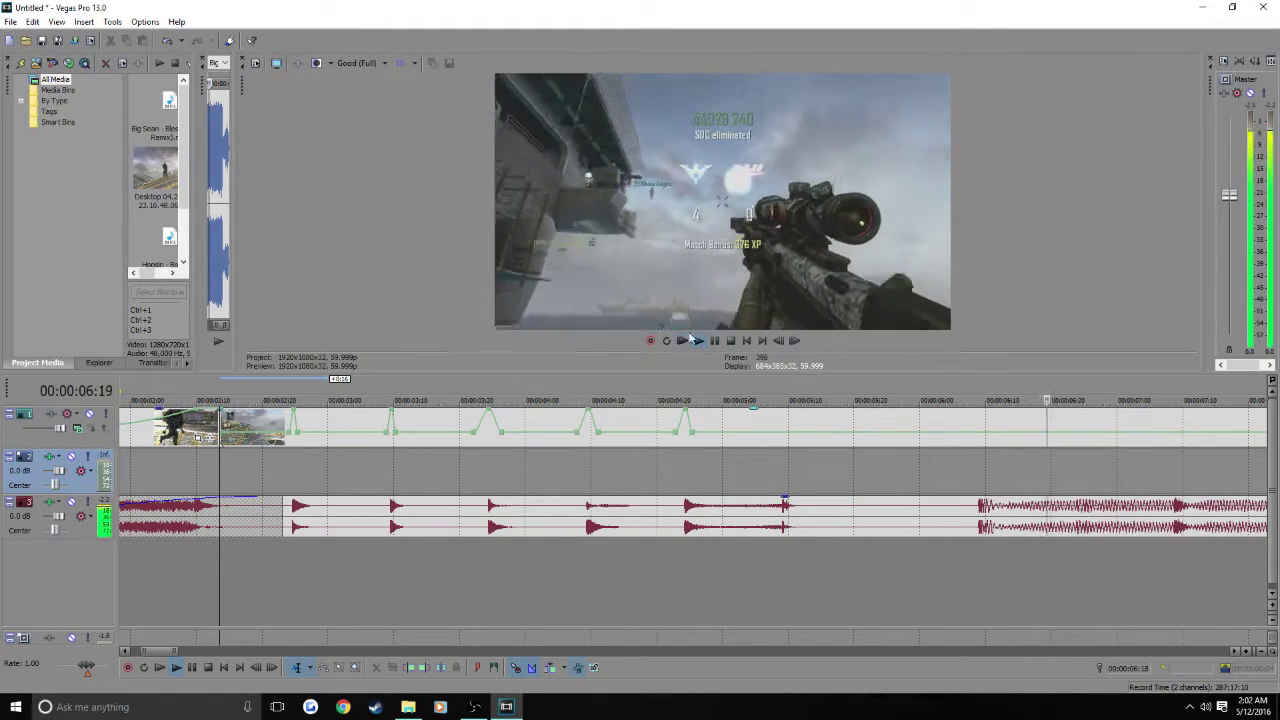
key(Return)
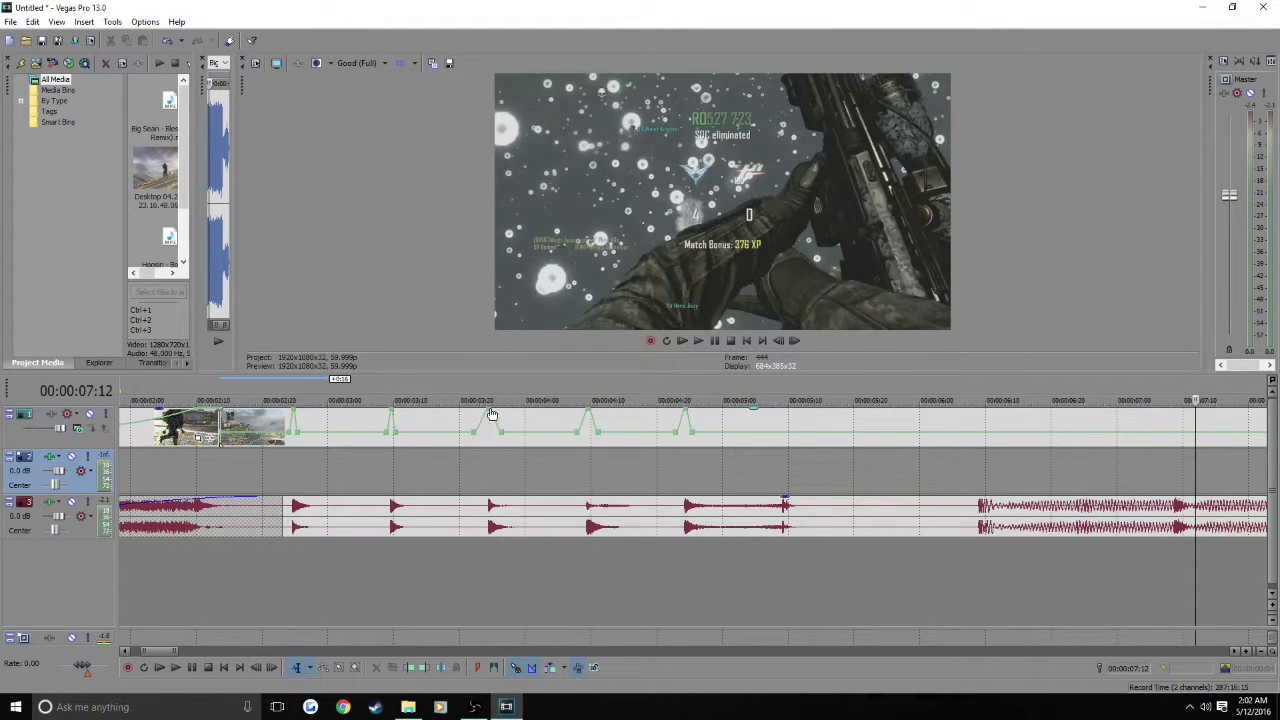
- Raise the velocity point at 04:10 from 31% to 45% and replay the ramps
click(489, 412)
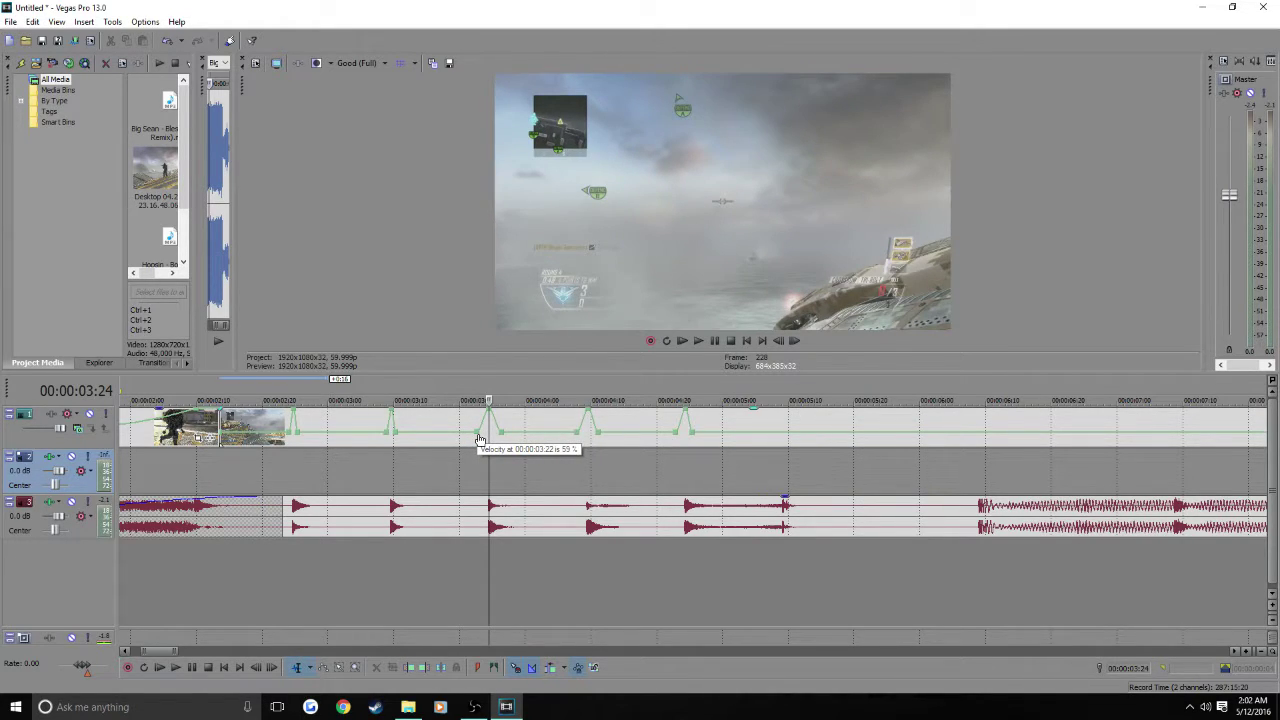
click(589, 438)
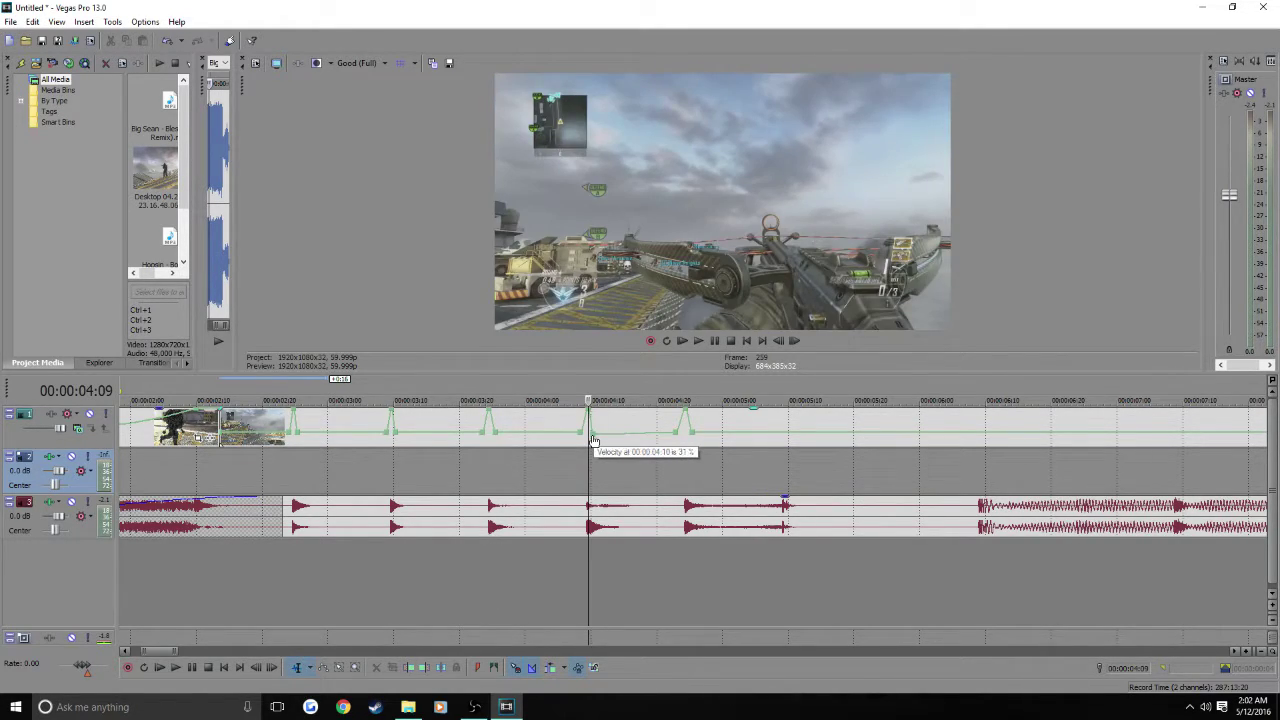
drag(592, 437, 592, 435)
click(192, 445)
key(space)
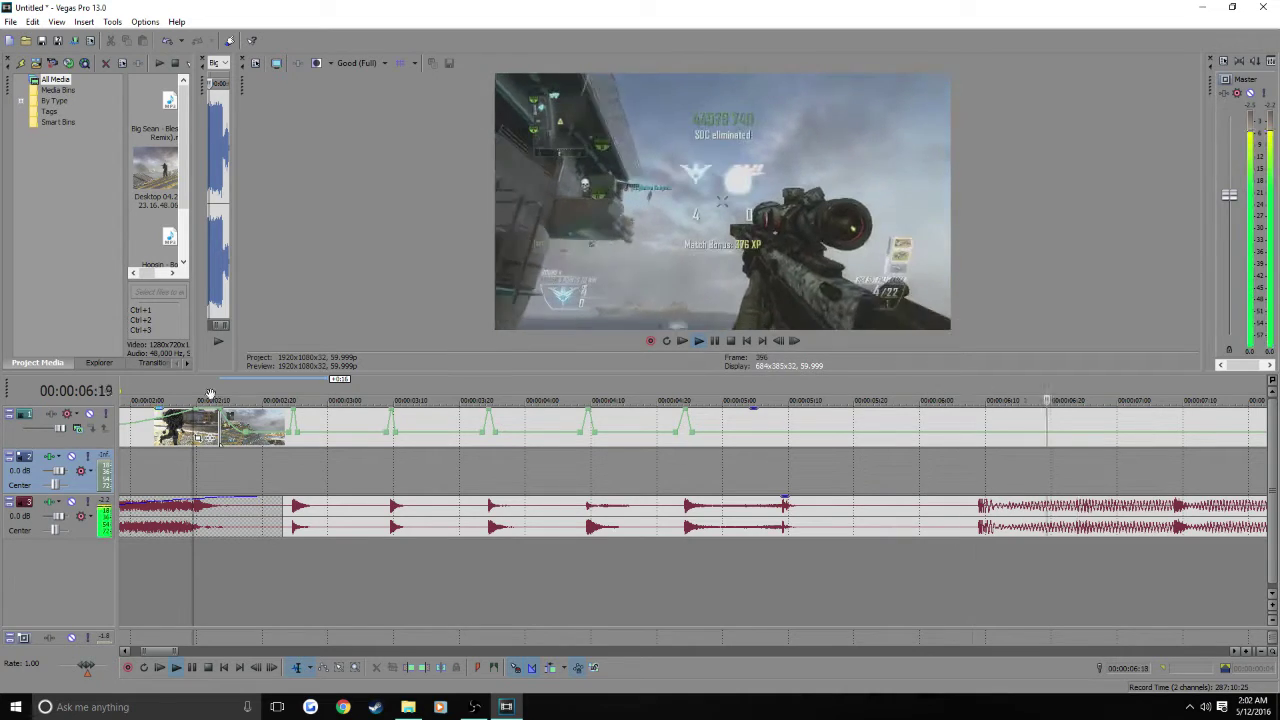
click(714, 341)
scroll(763, 458, down, 5)
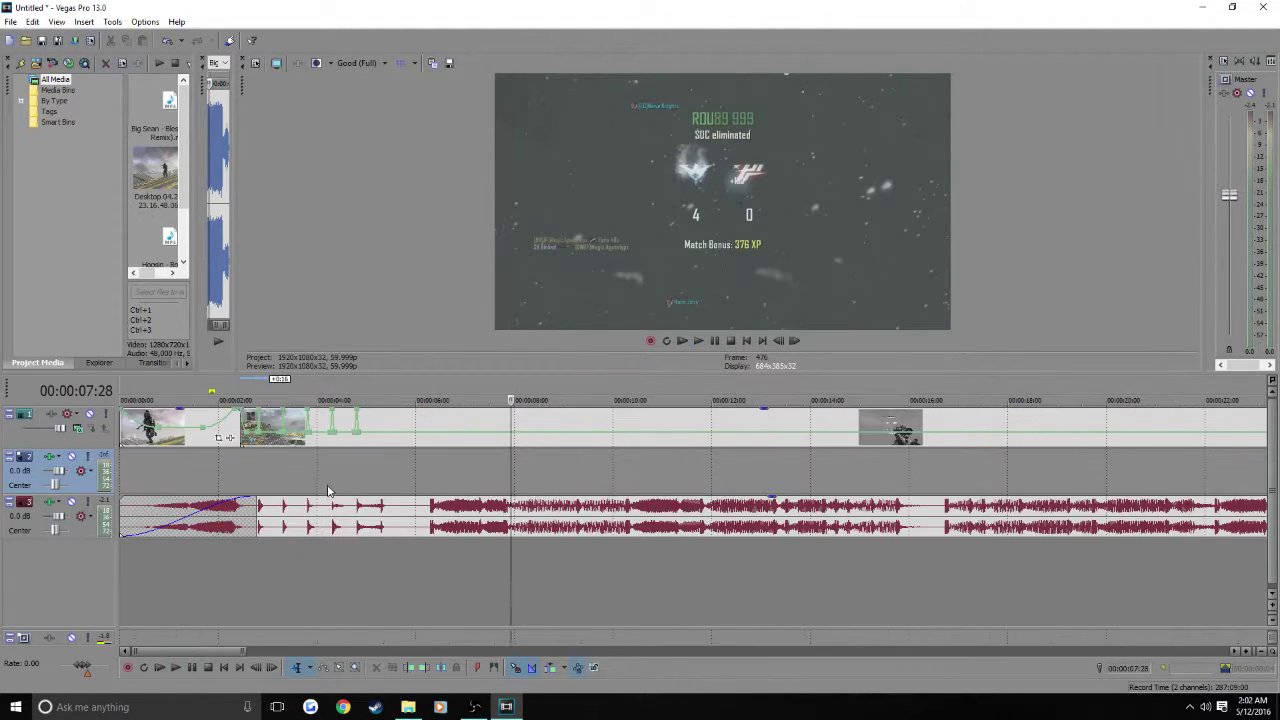
- Locate the beat at 05:09 and add a velocity envelope point at 05:08
click(389, 464)
scroll(389, 464, up, 8)
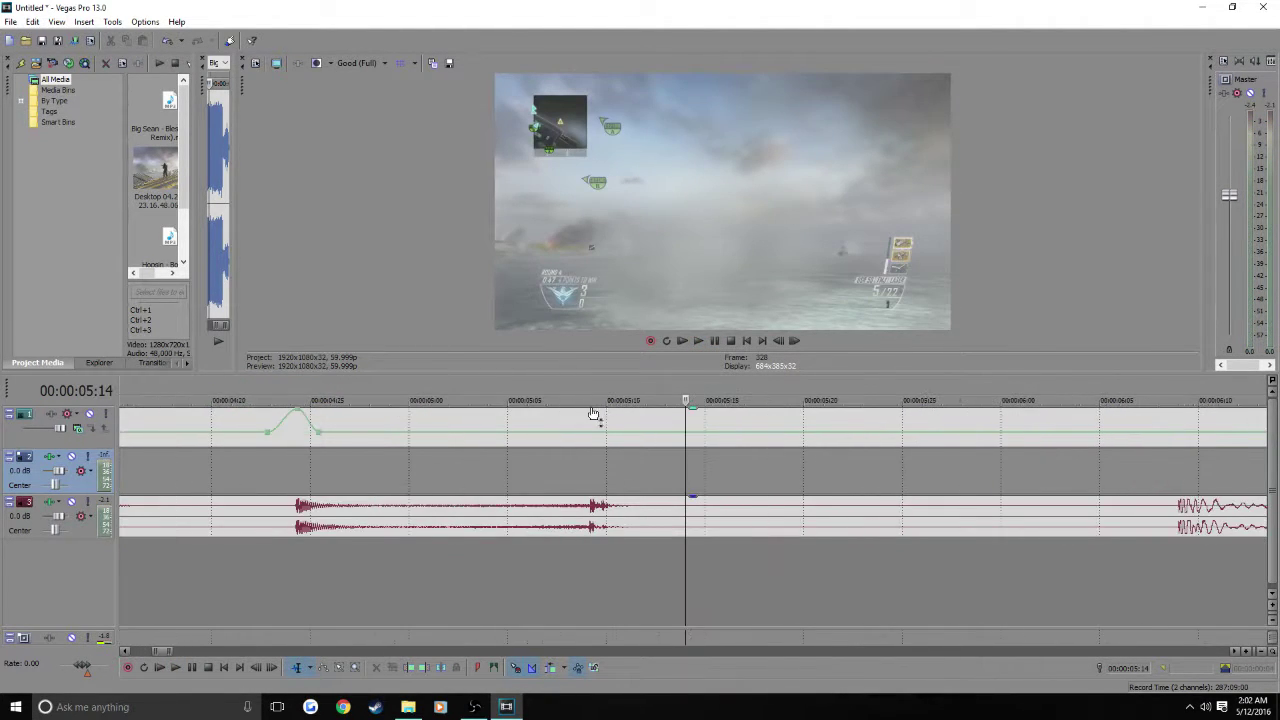
click(590, 477)
click(795, 342)
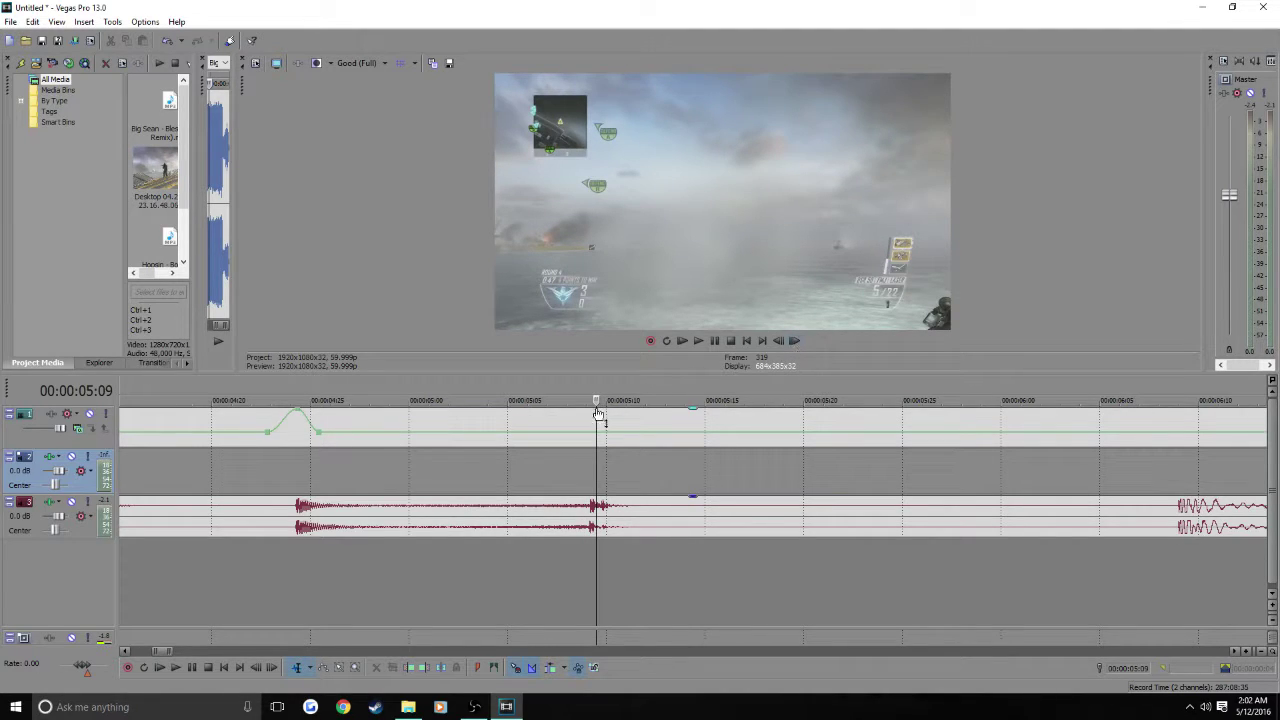
click(590, 440)
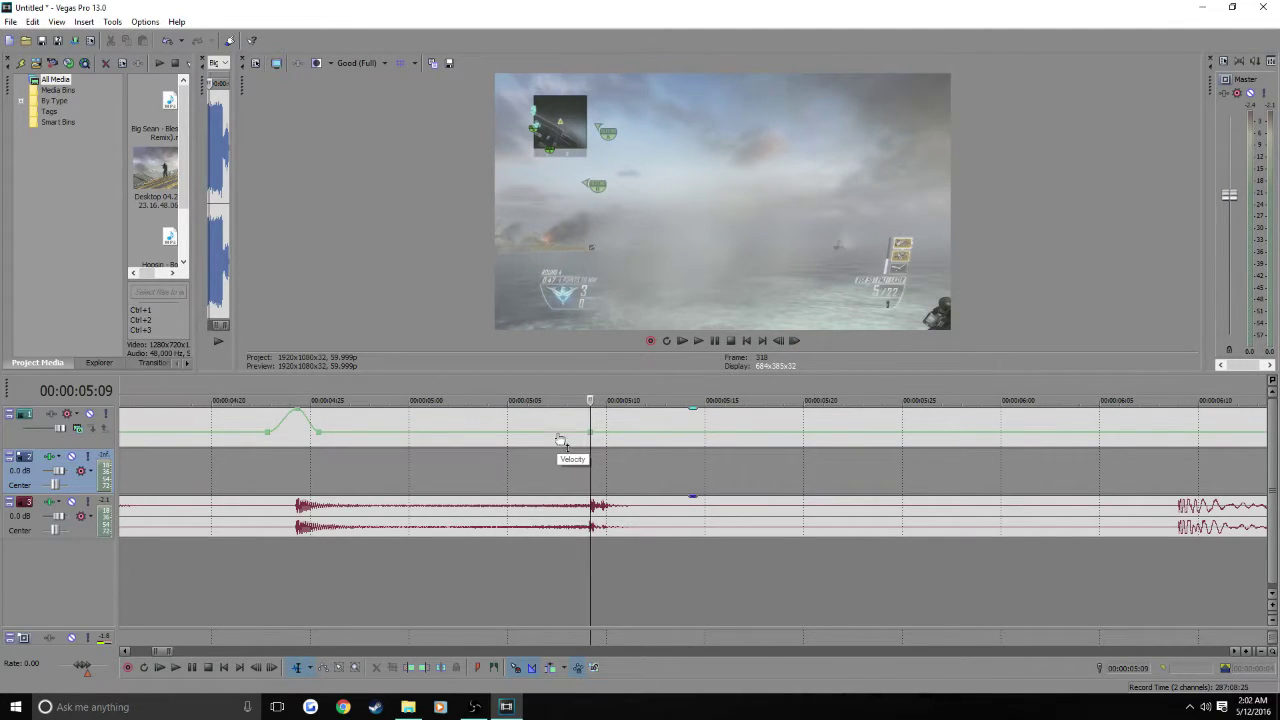
double_click(570, 435)
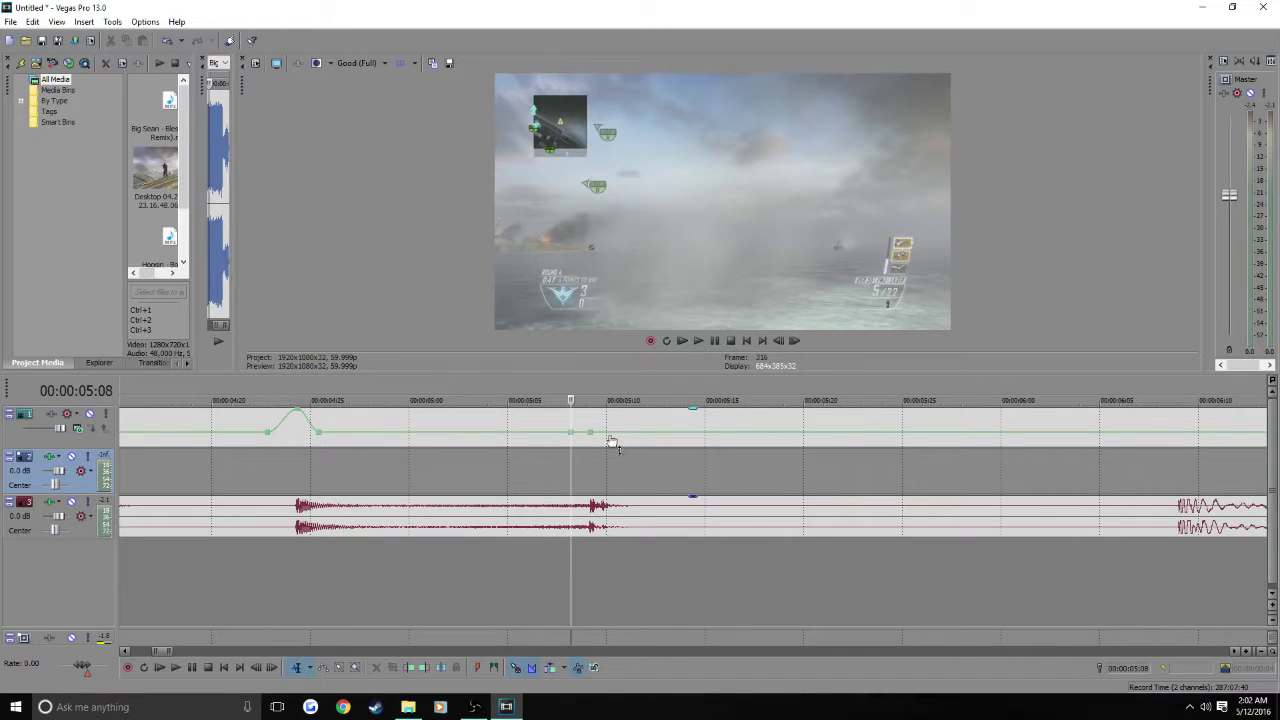
- Raise the velocity point at 05:09 into a peak and play back from about 04:09
click(604, 441)
click(590, 434)
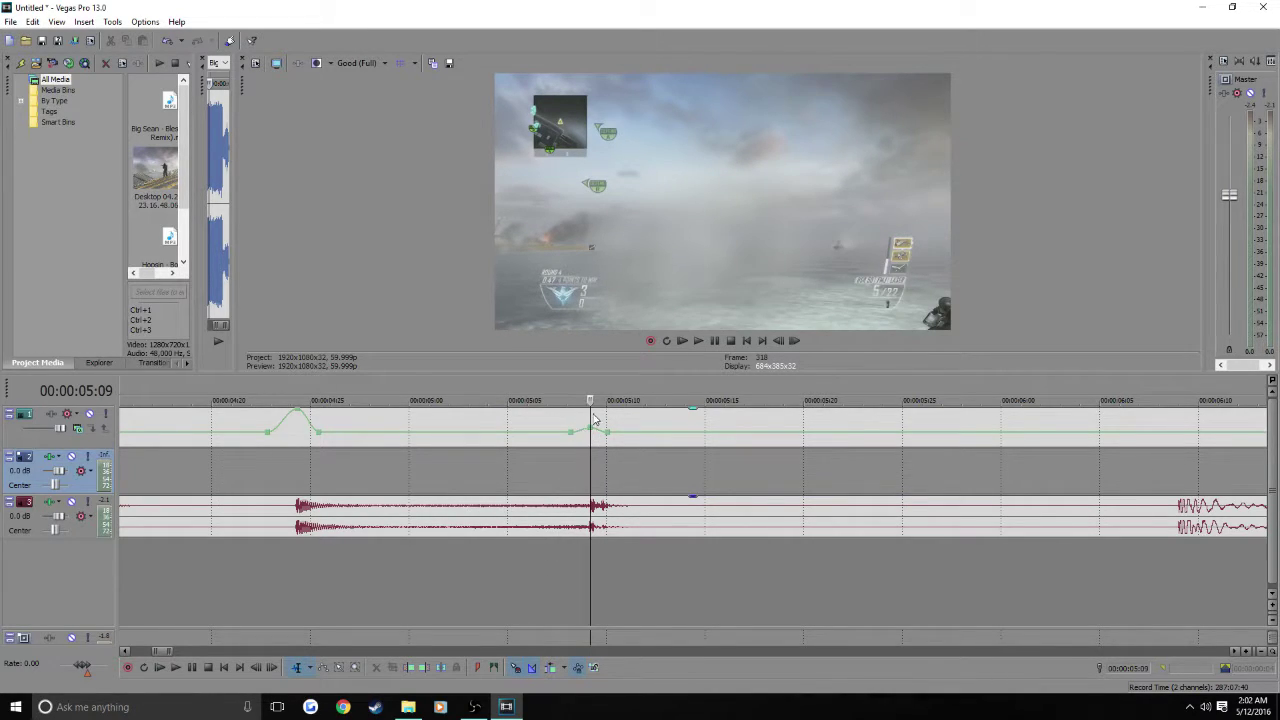
drag(592, 430, 591, 410)
click(527, 471)
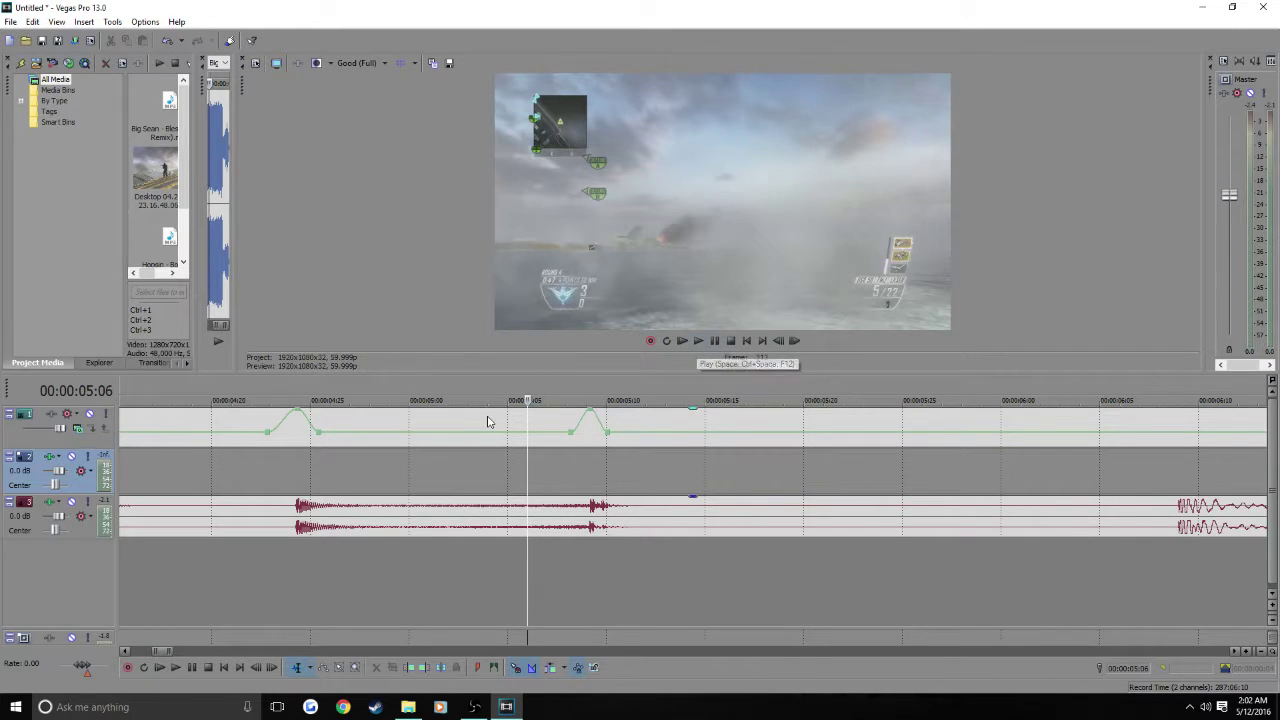
scroll(416, 455, down, 10)
click(540, 468)
key(space)
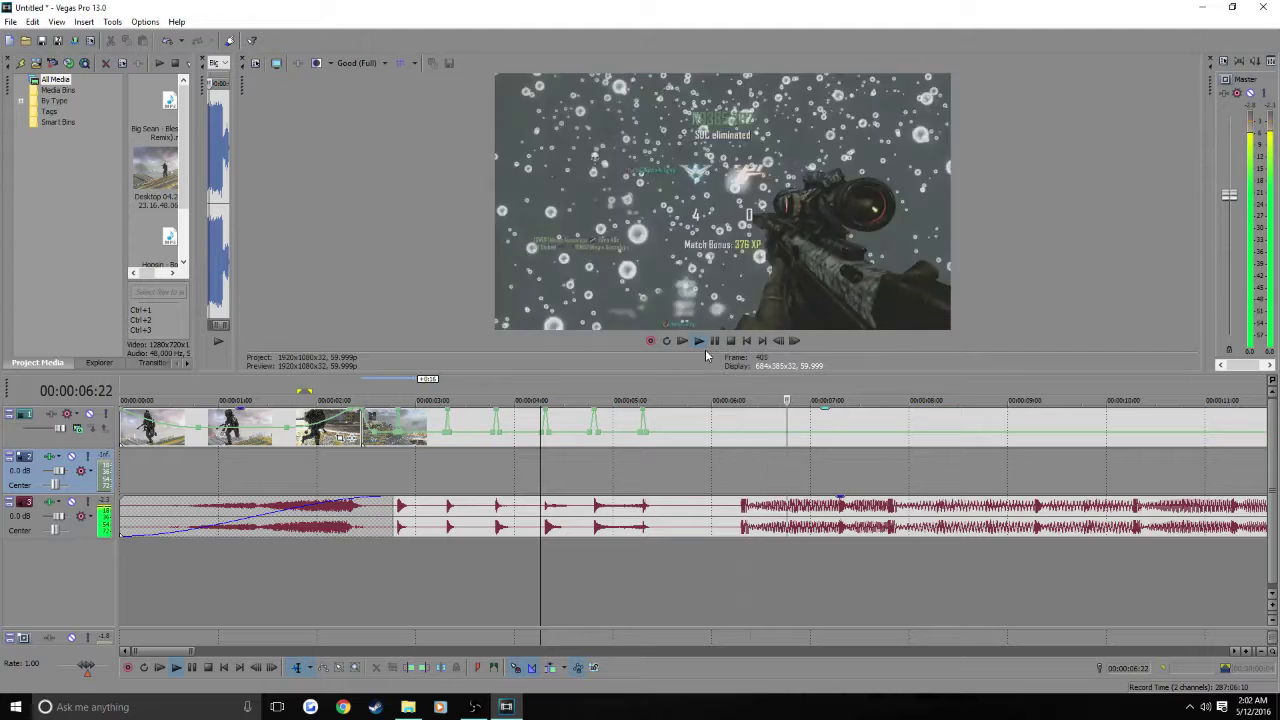
key(Return)
click(741, 462)
scroll(563, 437, right, 1)
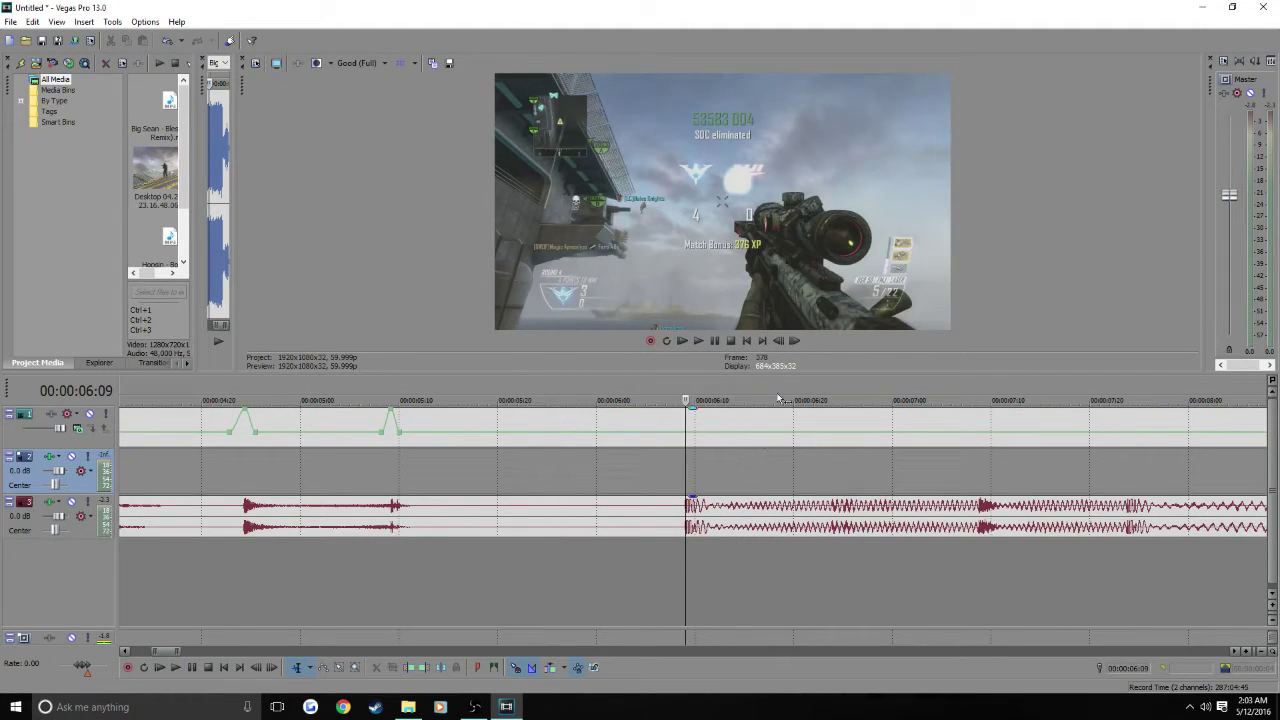
drag(386, 437, 316, 441)
key(Left)
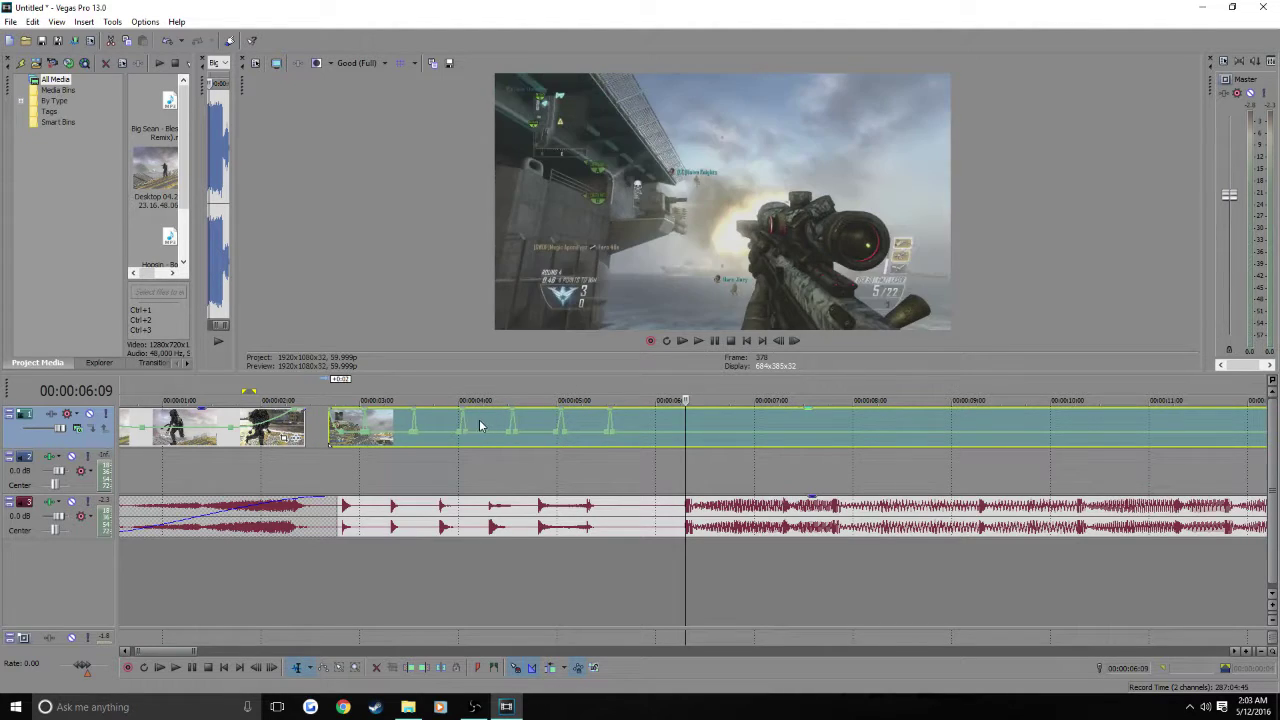
scroll(683, 457, up, 3)
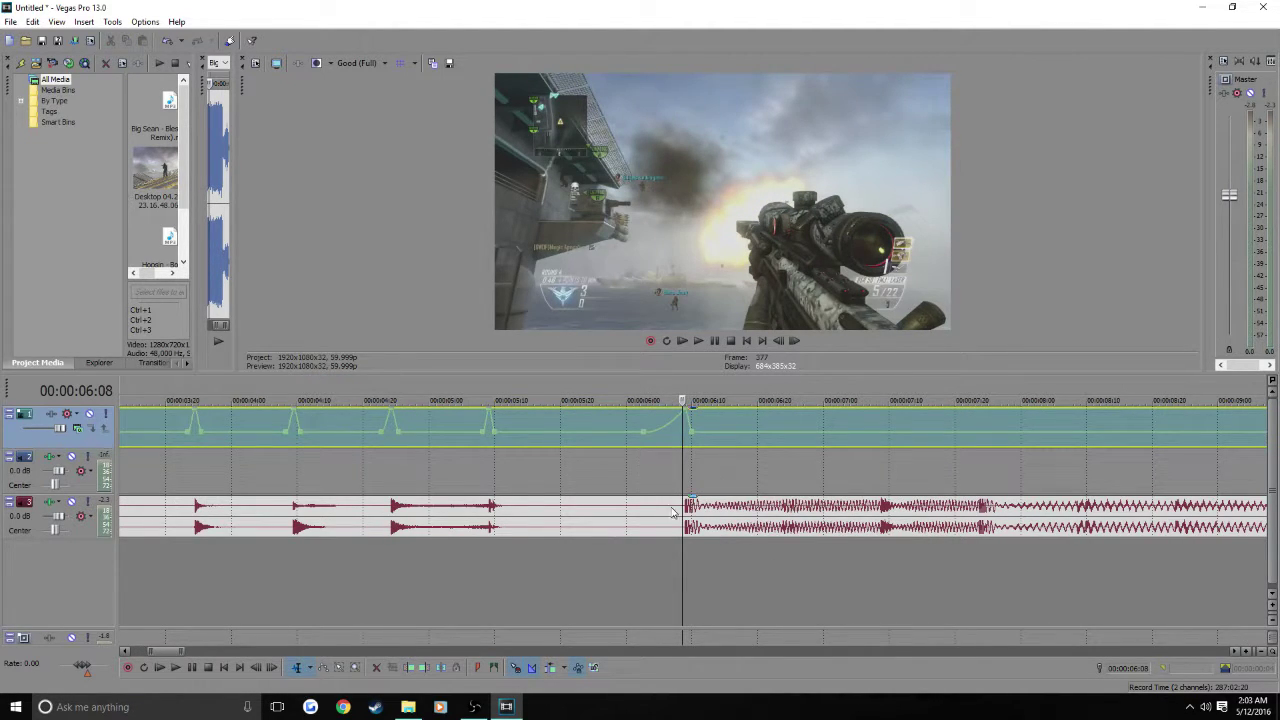
scroll(675, 512, up, 8)
click(794, 340)
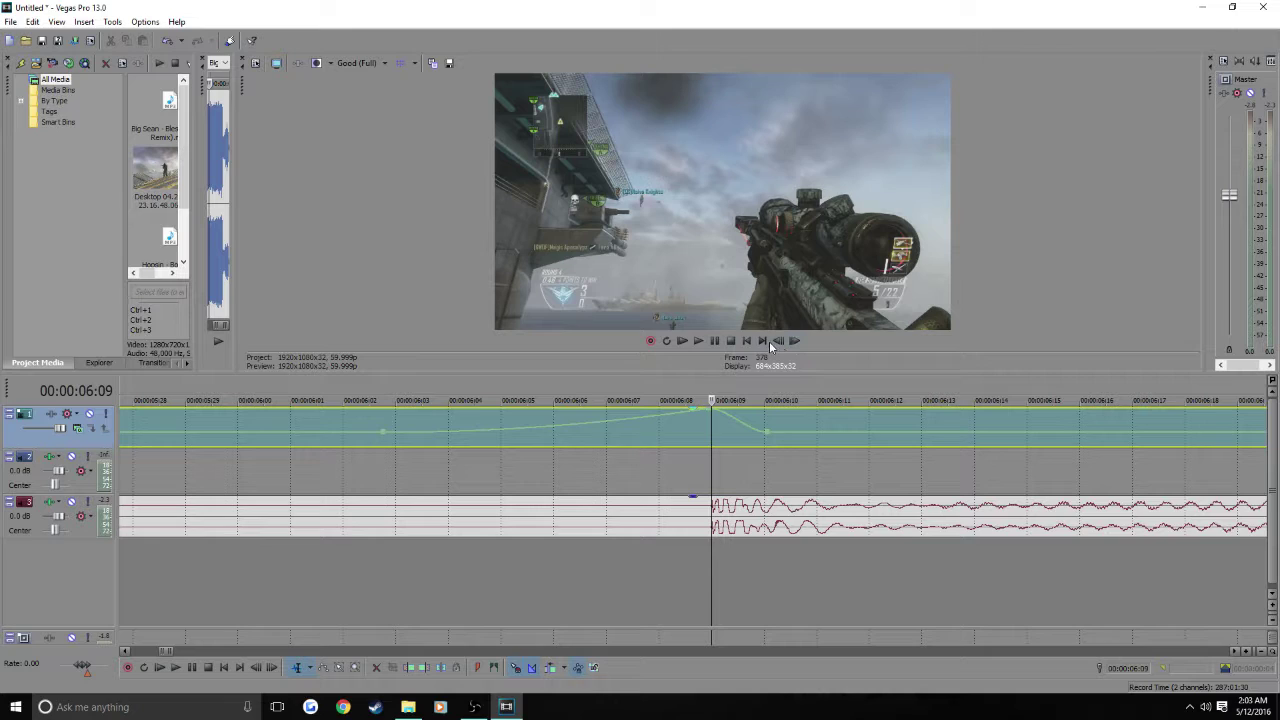
click(778, 340)
scroll(745, 421, down, 8)
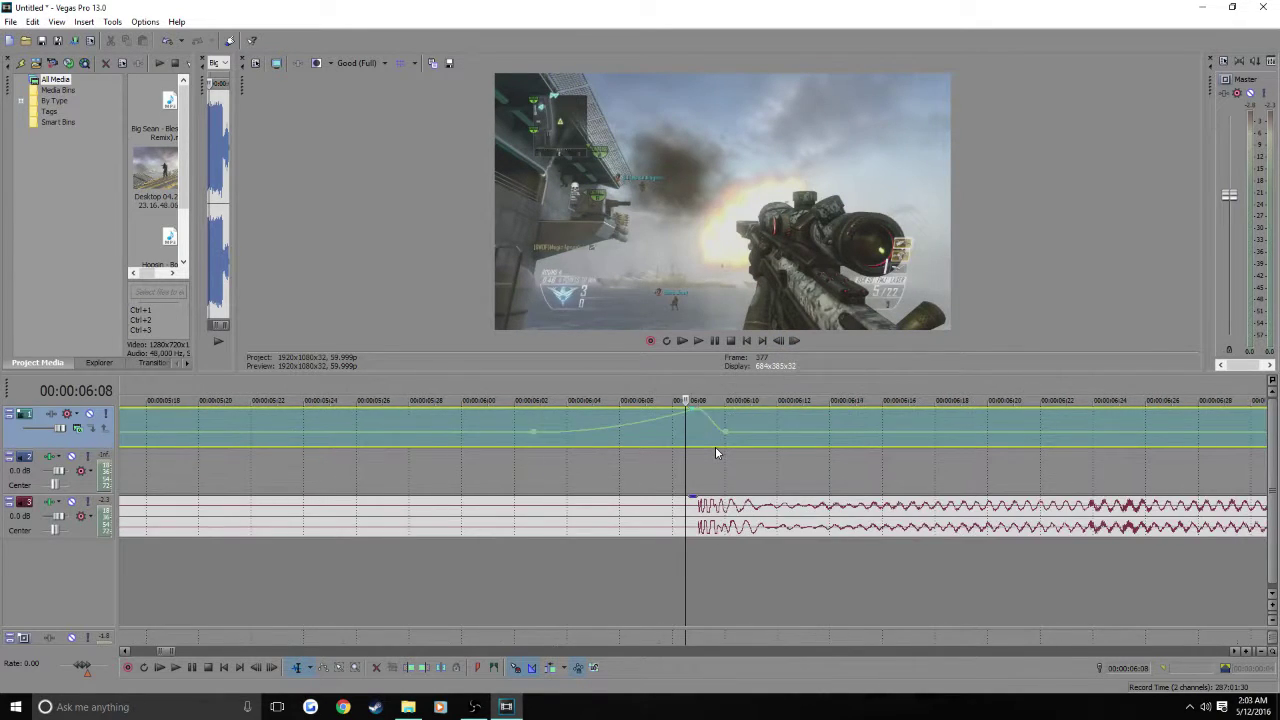
scroll(544, 462, down, 2)
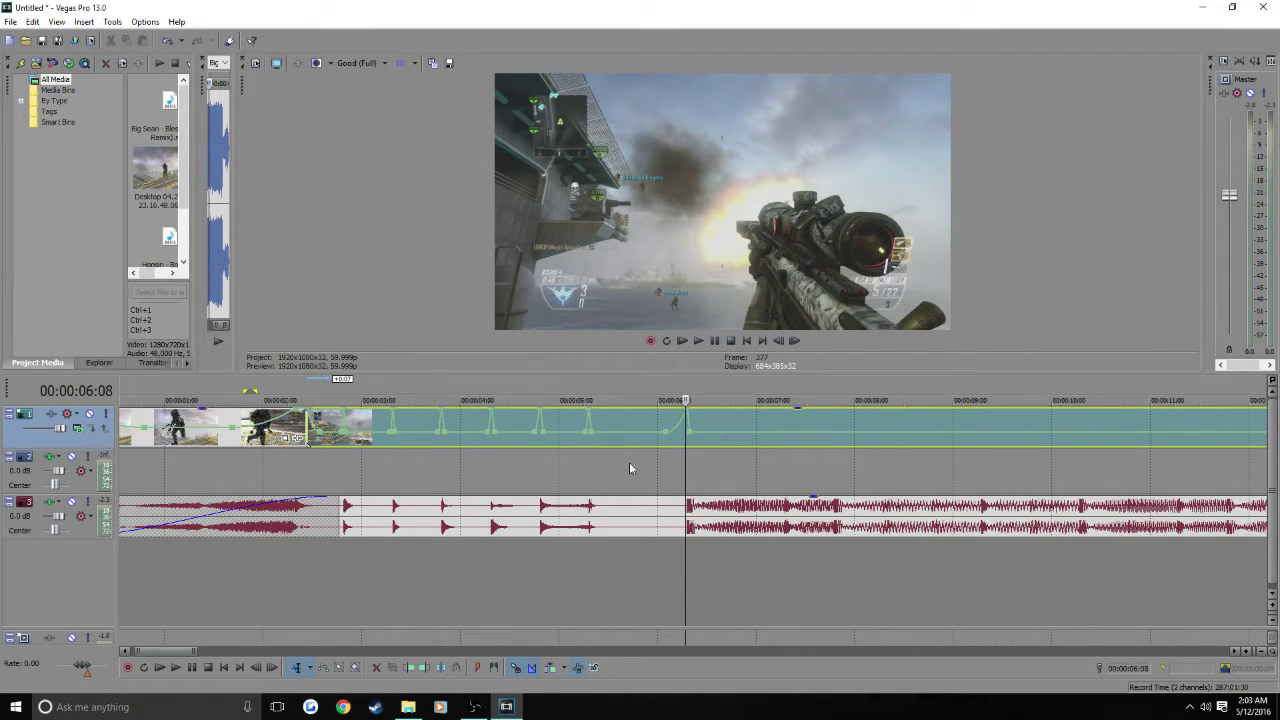
scroll(297, 529, down, 2)
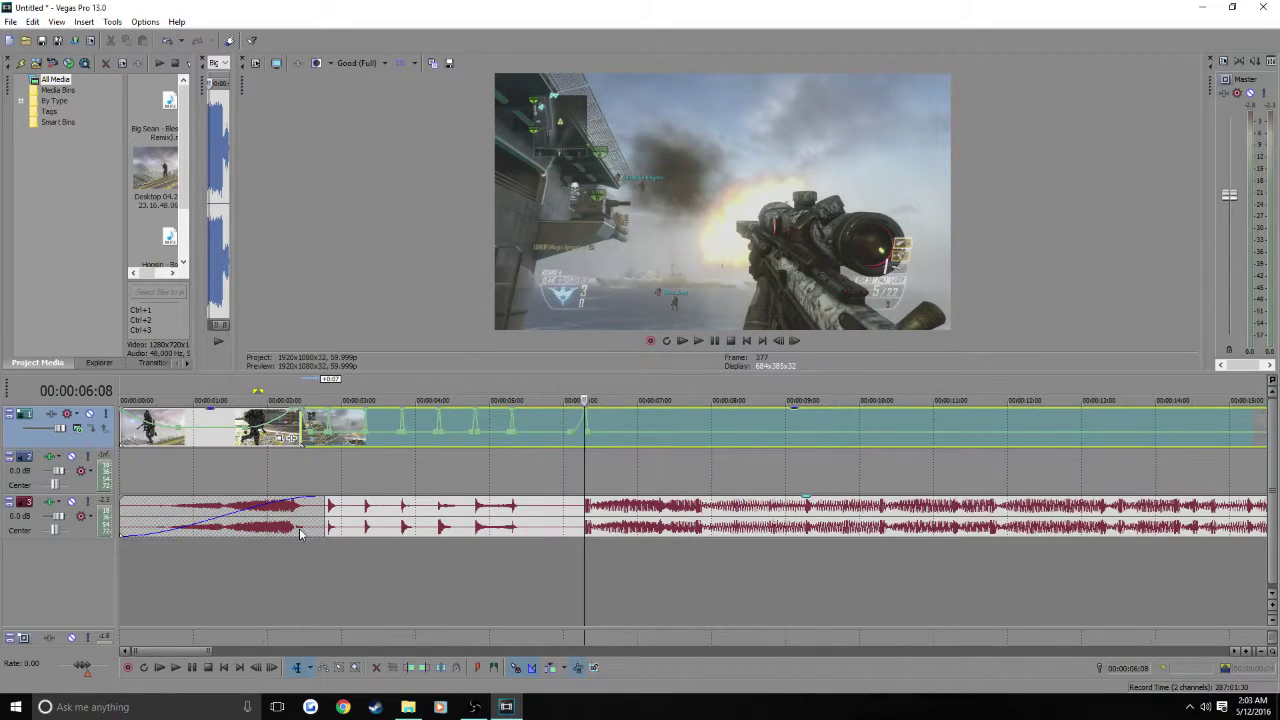
click(125, 560)
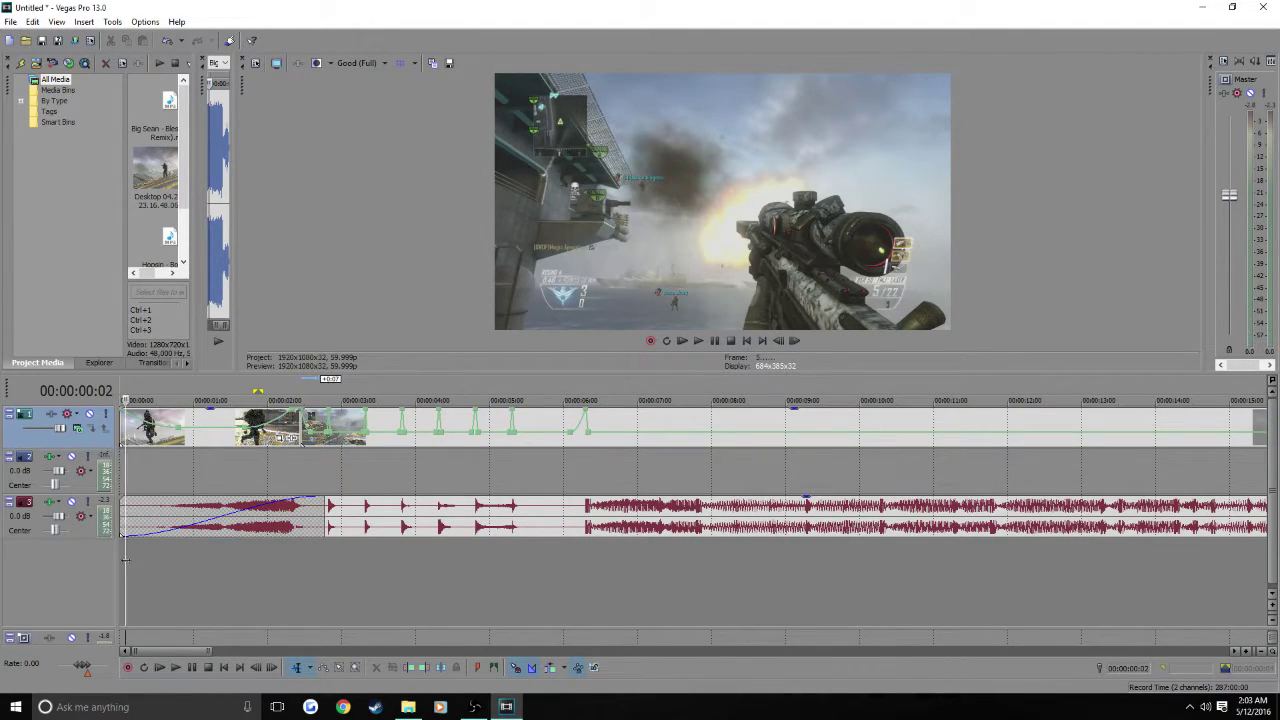
click(121, 560)
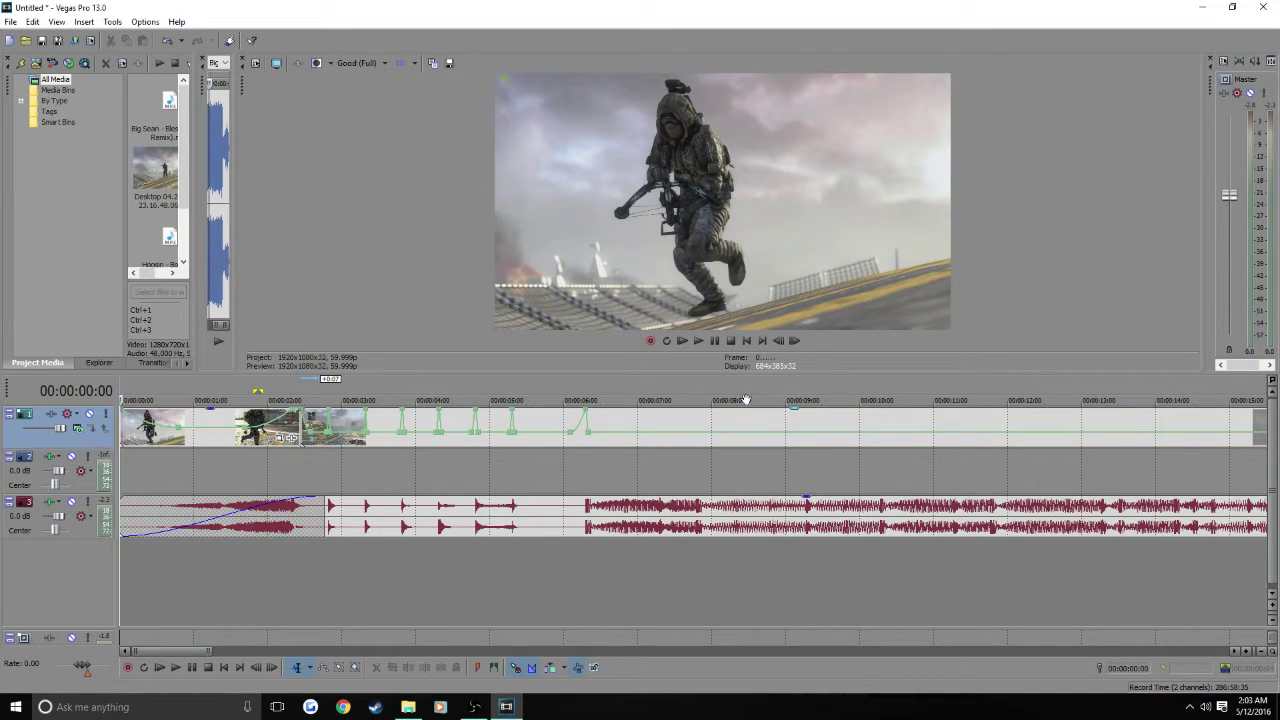
click(684, 342)
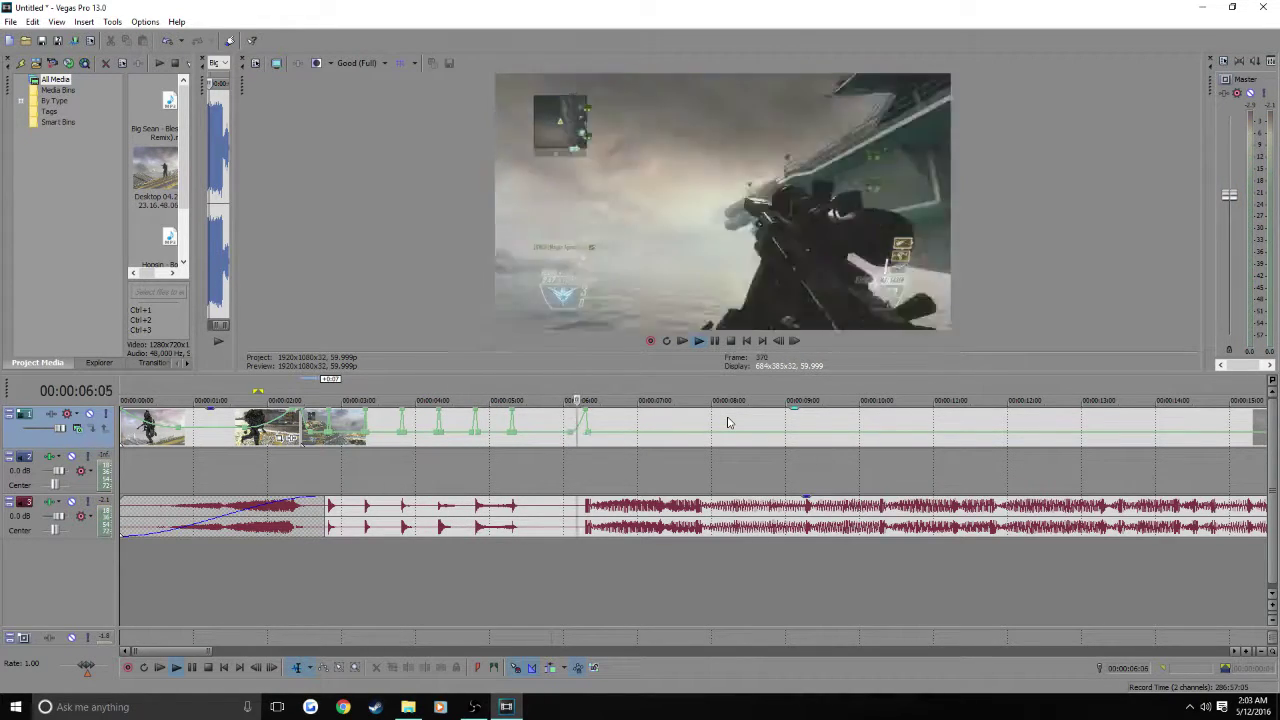
click(714, 341)
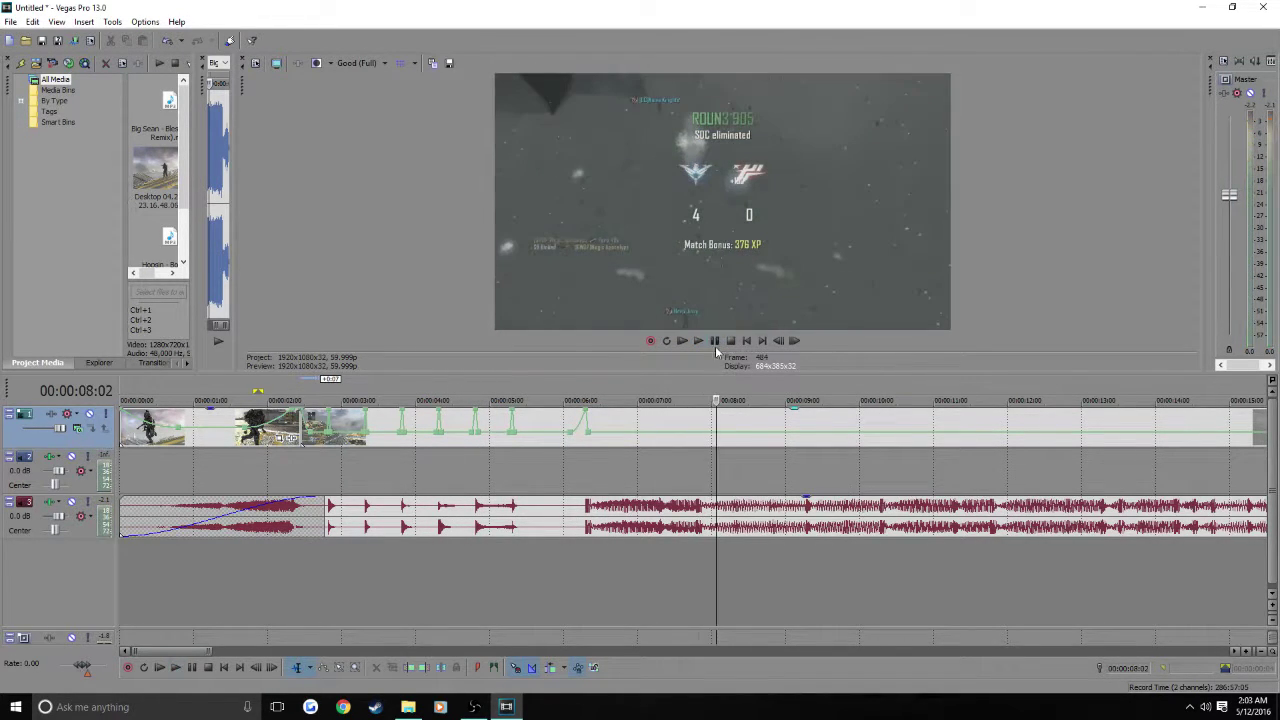
click(586, 414)
scroll(590, 440, up, 5)
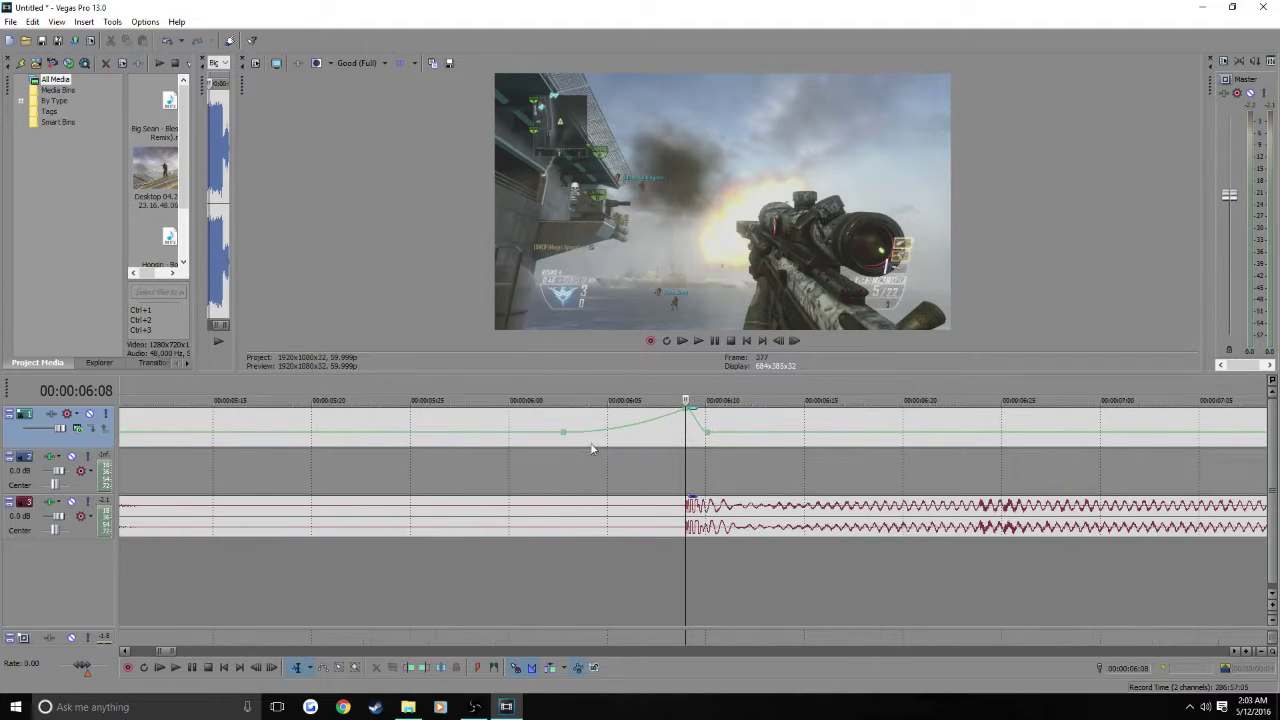
drag(686, 467, 684, 431)
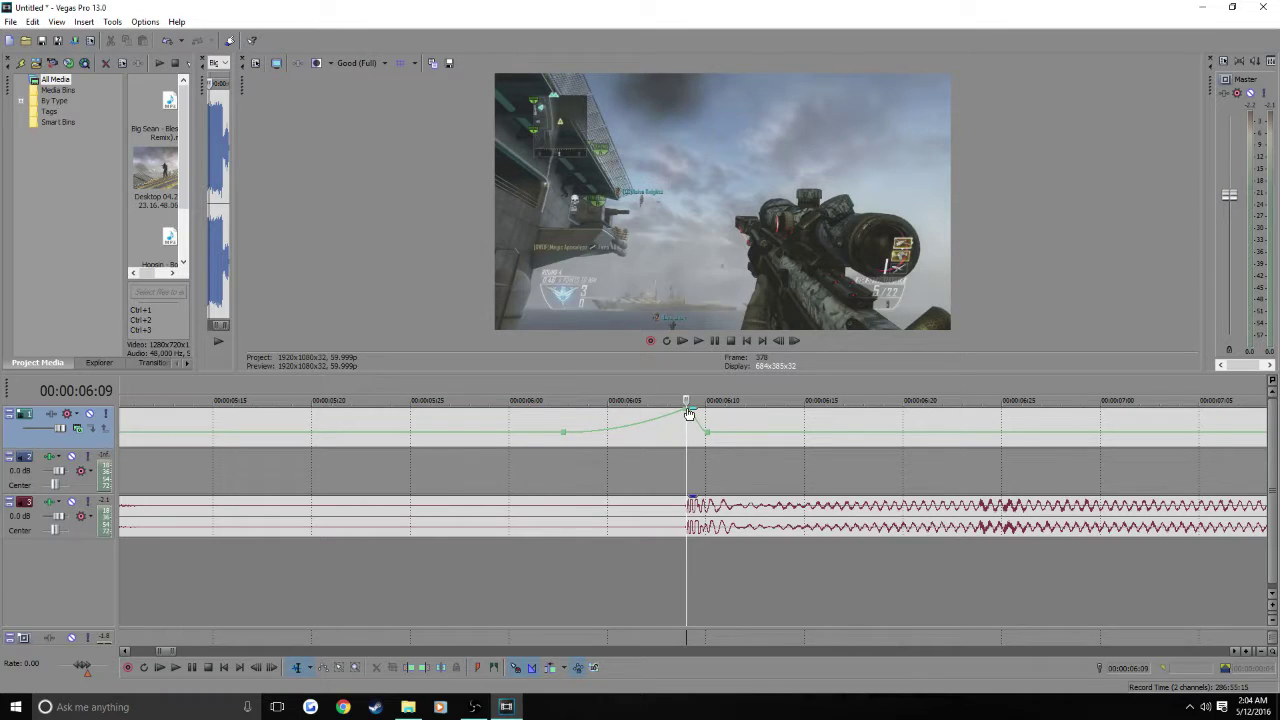
click(688, 413)
drag(688, 463, 883, 495)
click(443, 464)
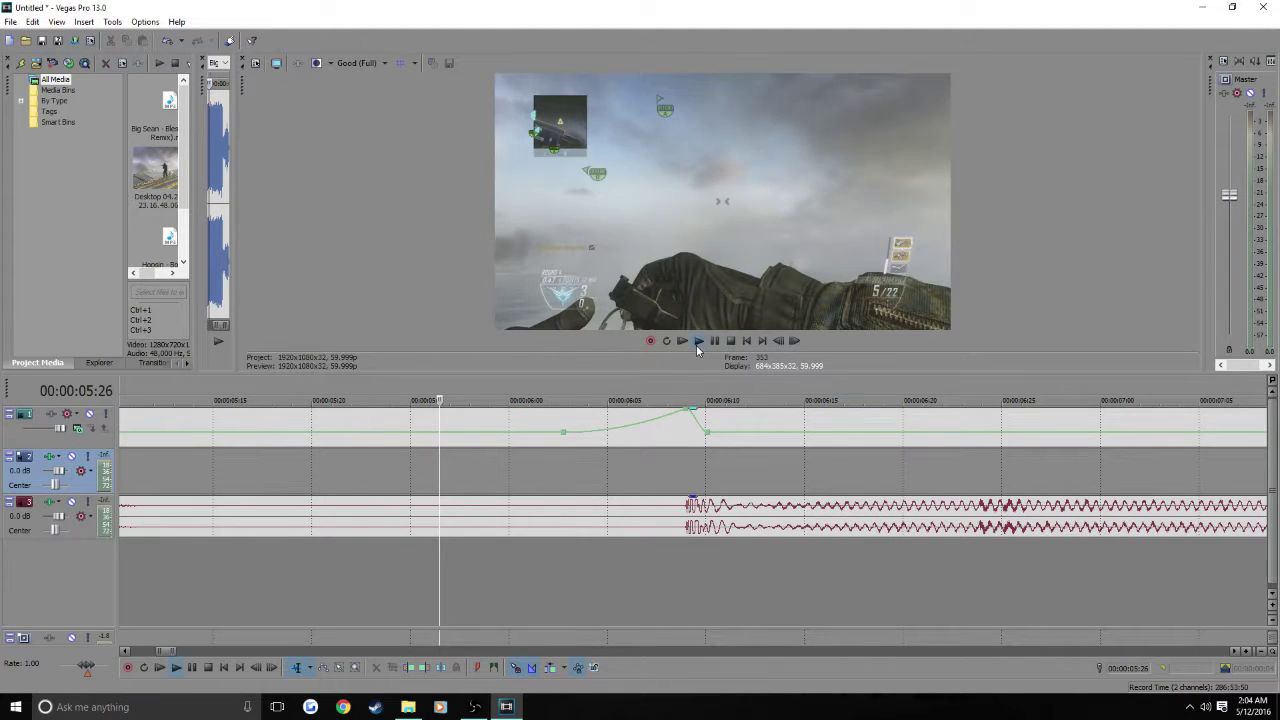
click(697, 342)
click(715, 343)
scroll(402, 456, down, 5)
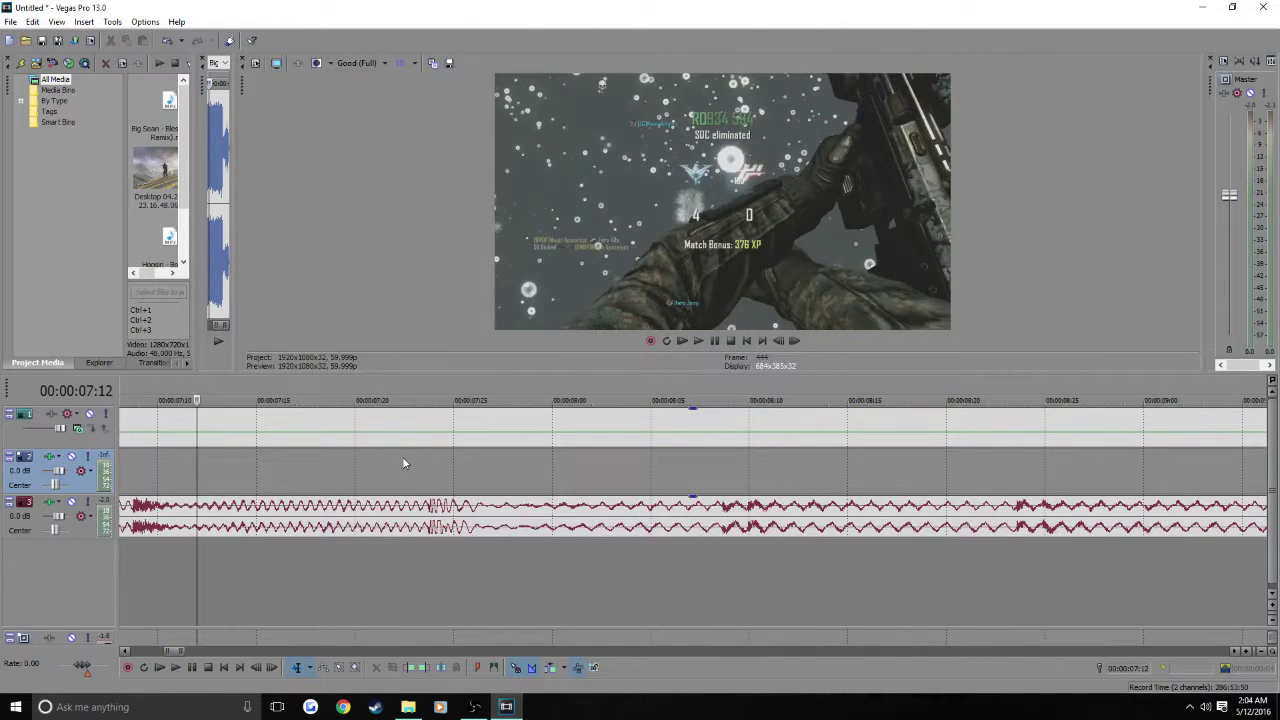
click(404, 467)
click(386, 472)
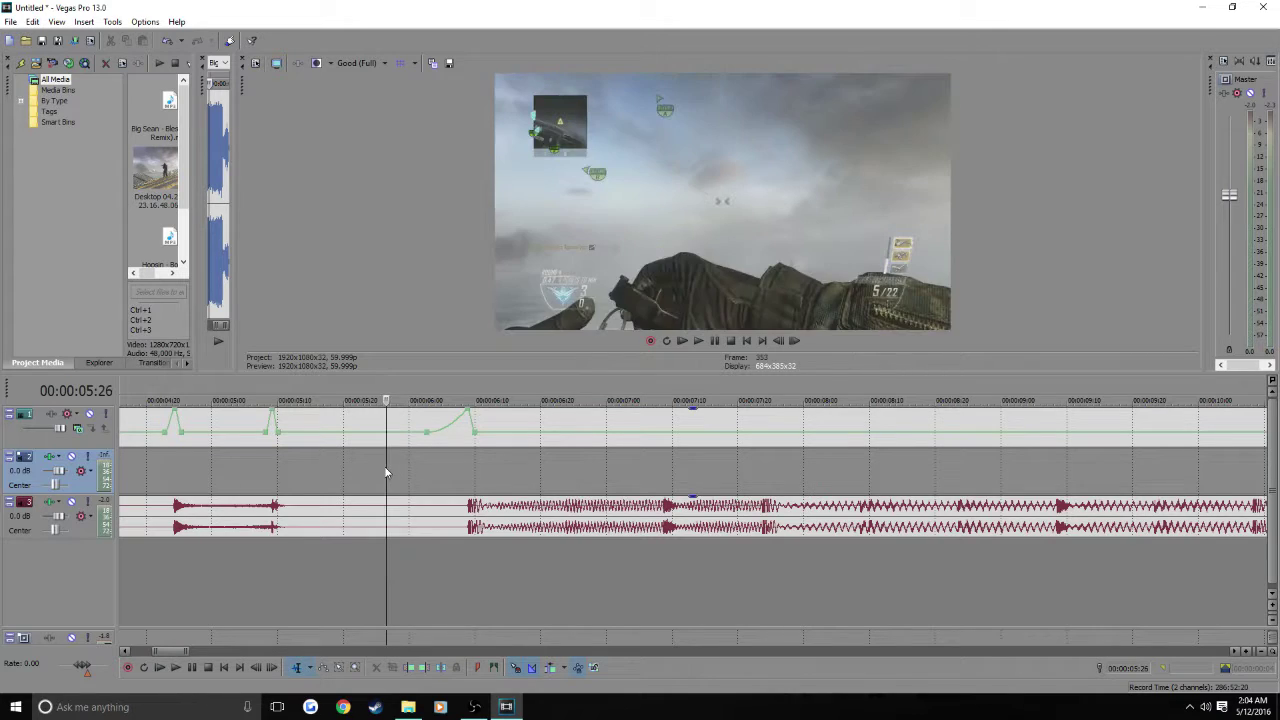
key(space)
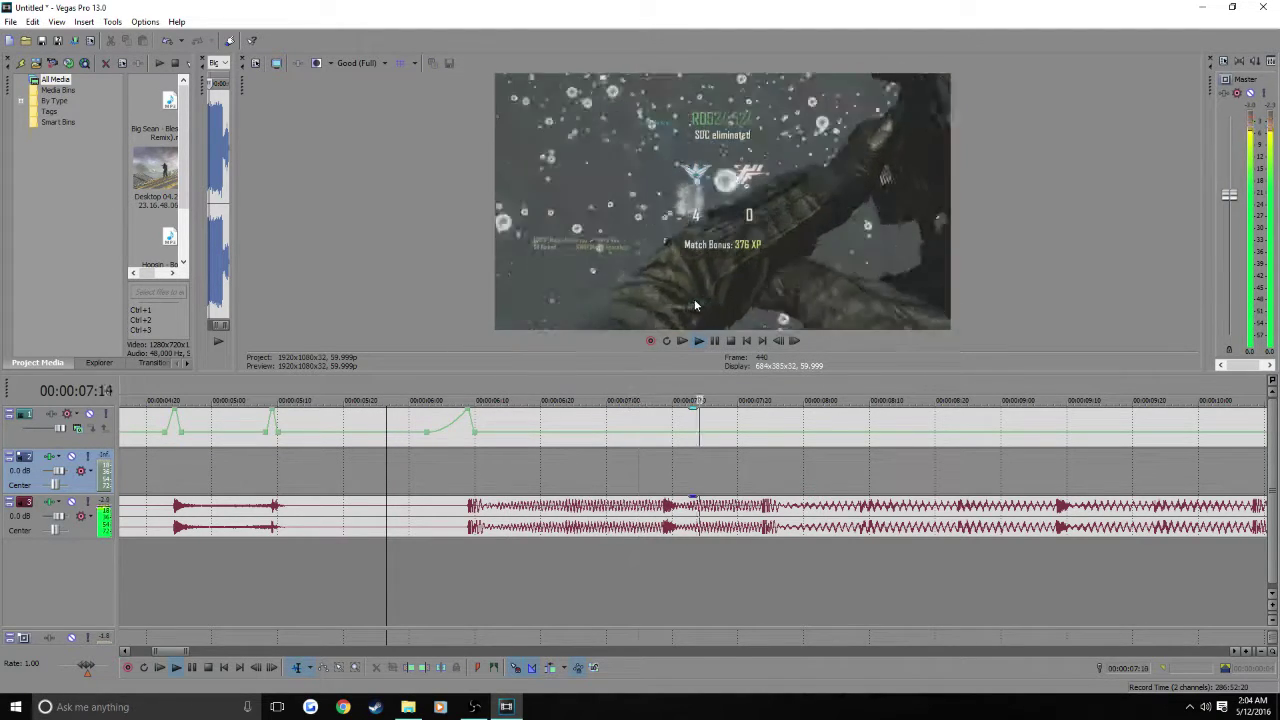
key(space)
click(270, 475)
key(space)
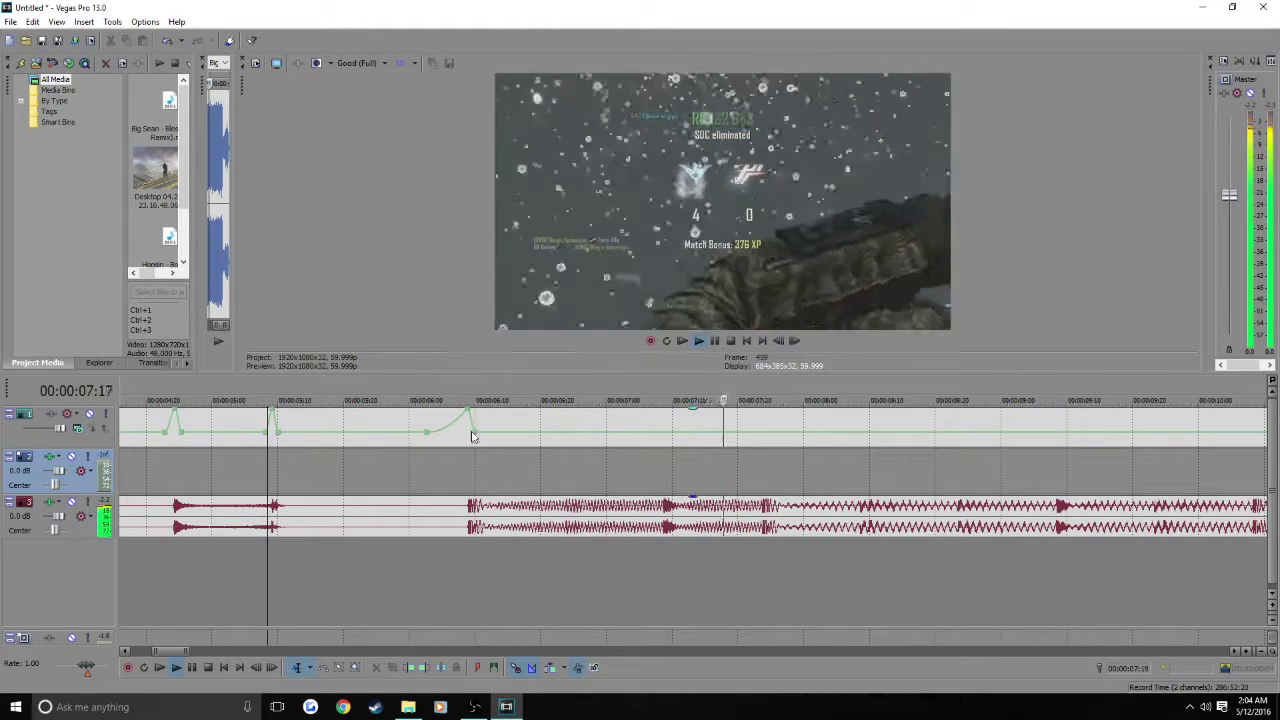
key(Return)
click(388, 455)
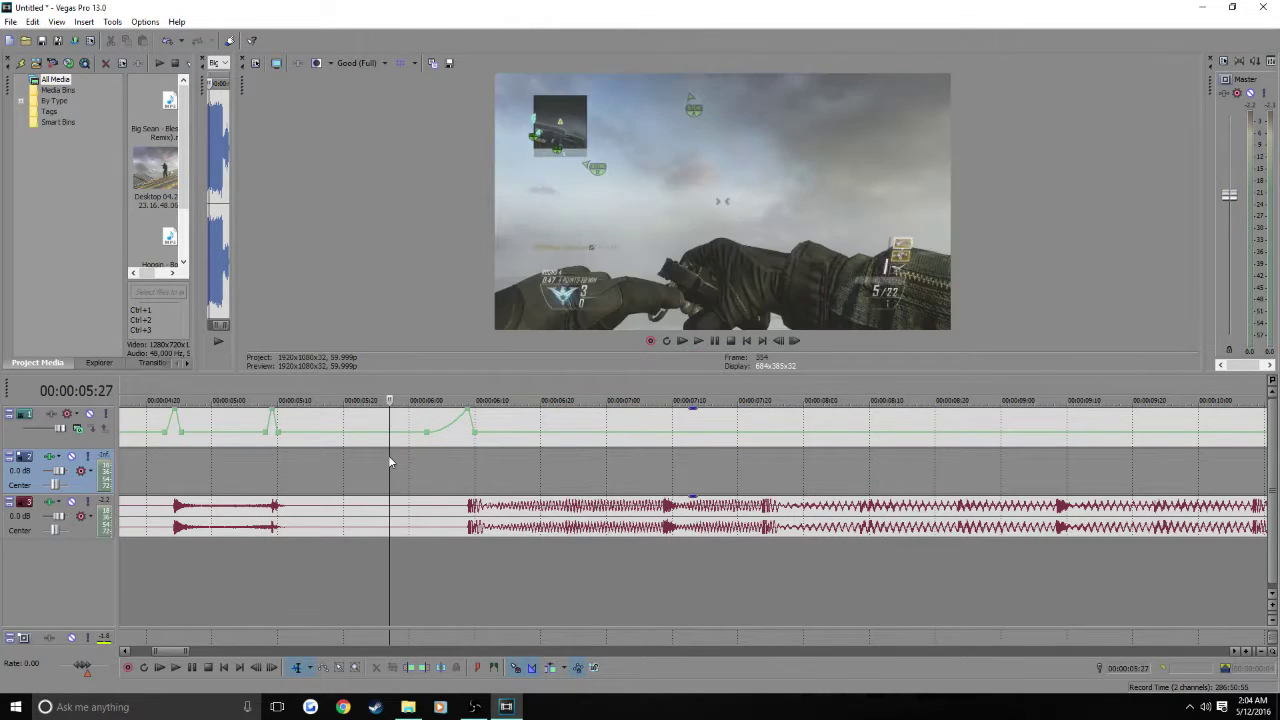
click(698, 341)
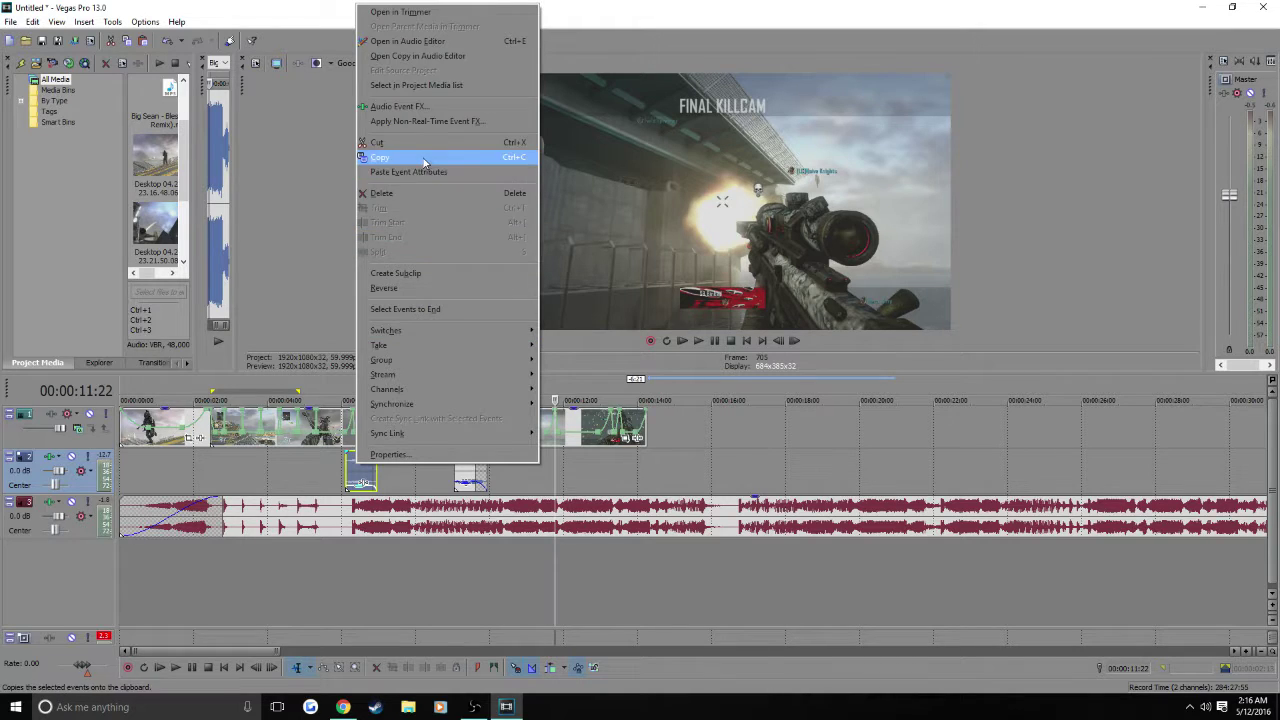
- Copy the sound effect, paste it at the playhead and shift it slightly earlier
click(443, 157)
scroll(739, 450, up, 2)
key(ctrl+v)
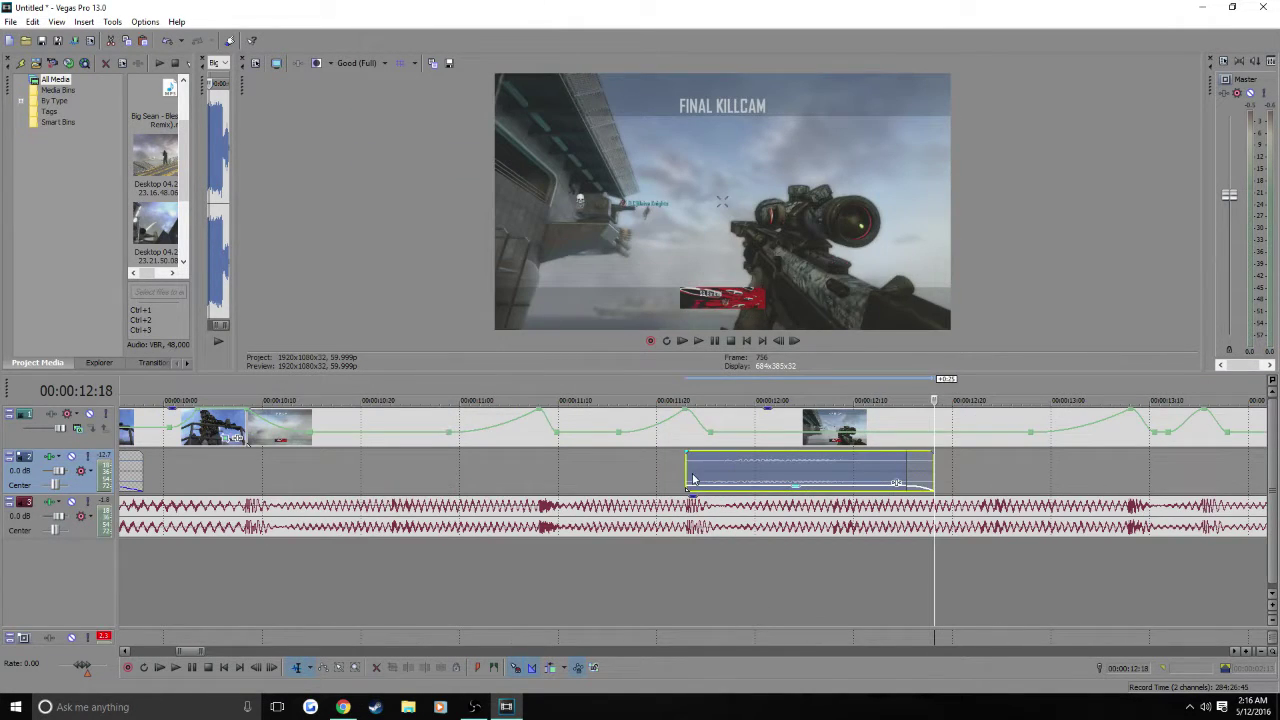
click(694, 476)
drag(705, 472, 659, 474)
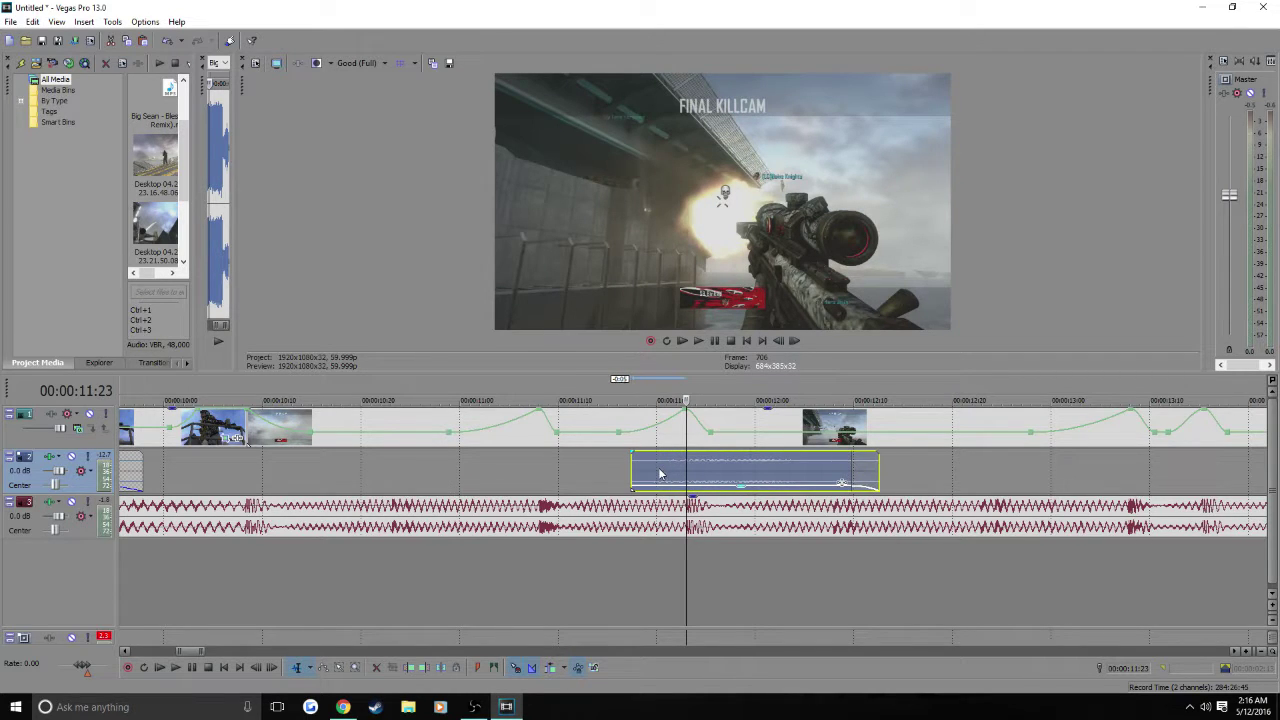
- Play from just before the pasted sound effect to check its timing
click(581, 466)
key(space)
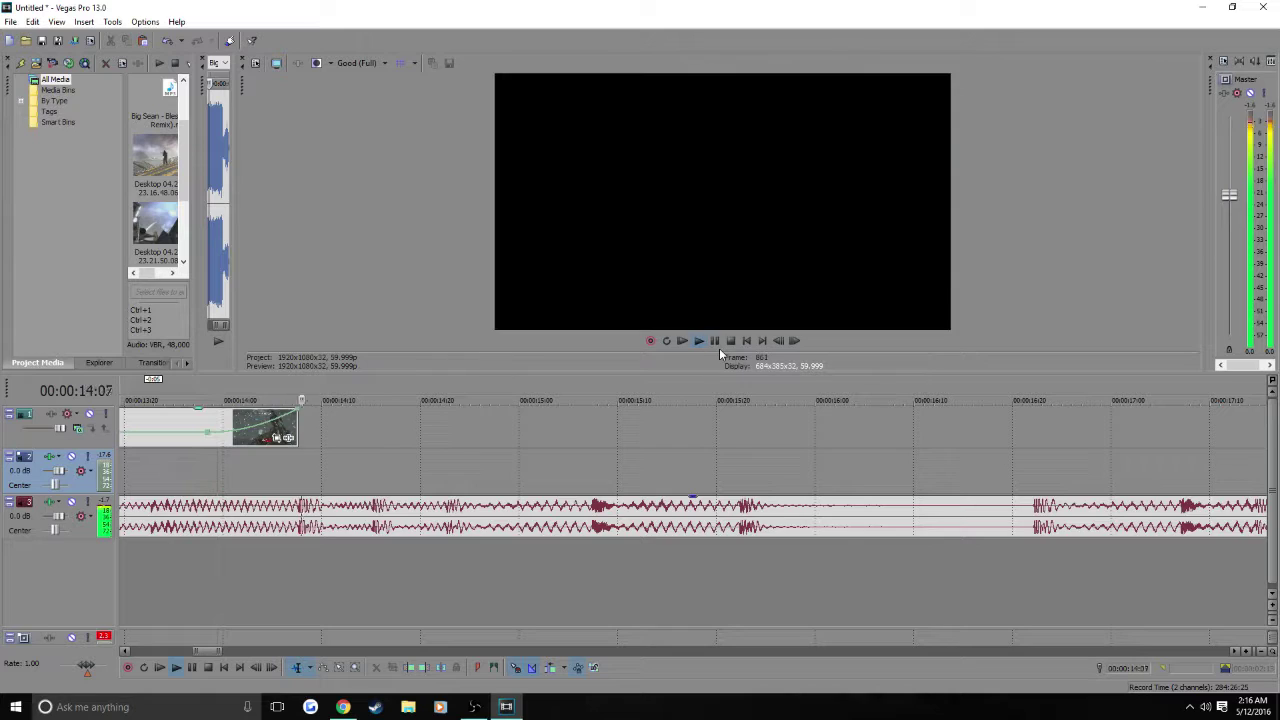
scroll(596, 466, down, 3)
key(space)
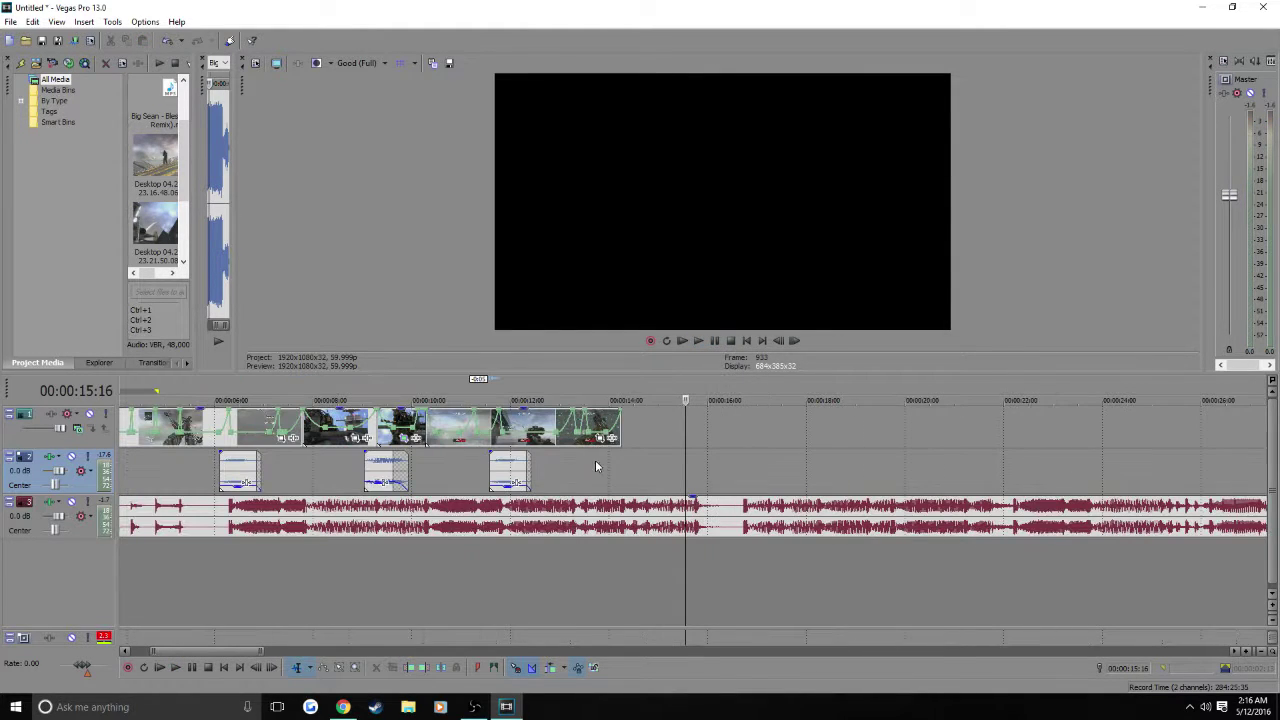
- Select all events, render the montage to killmenow.mp4, and open the rendered file
key(ctrl+a)
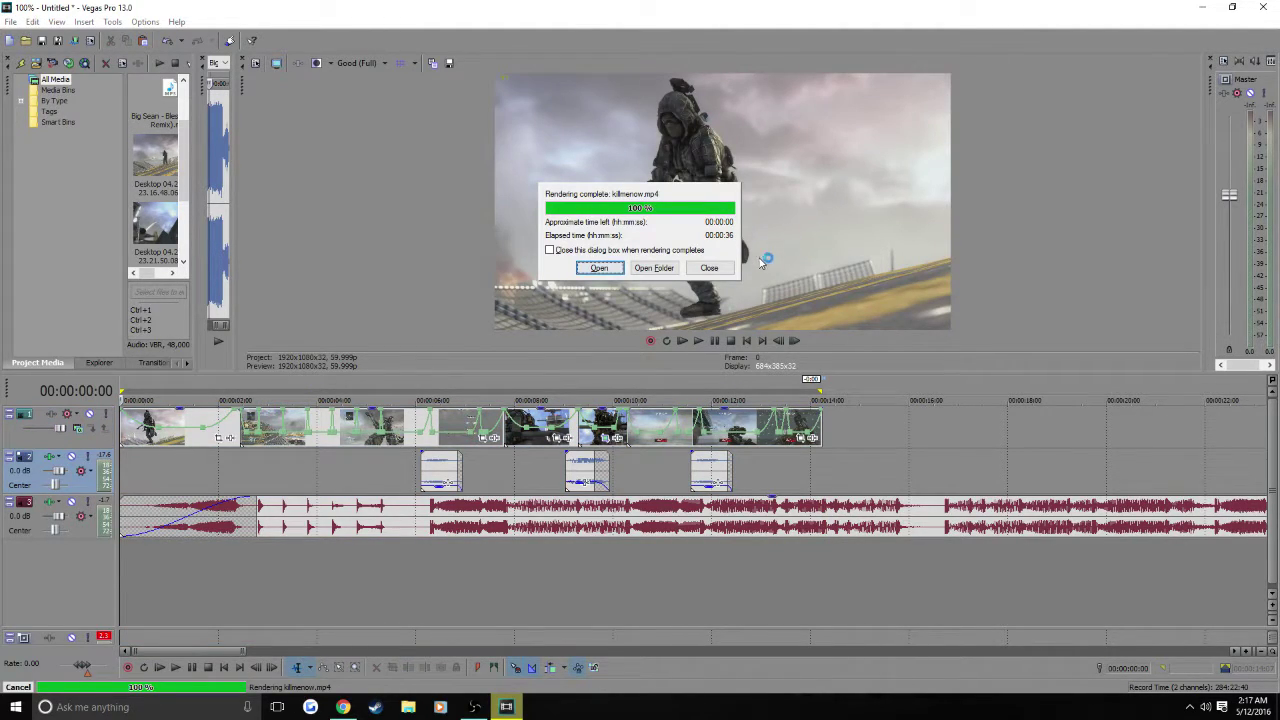
key(Return)
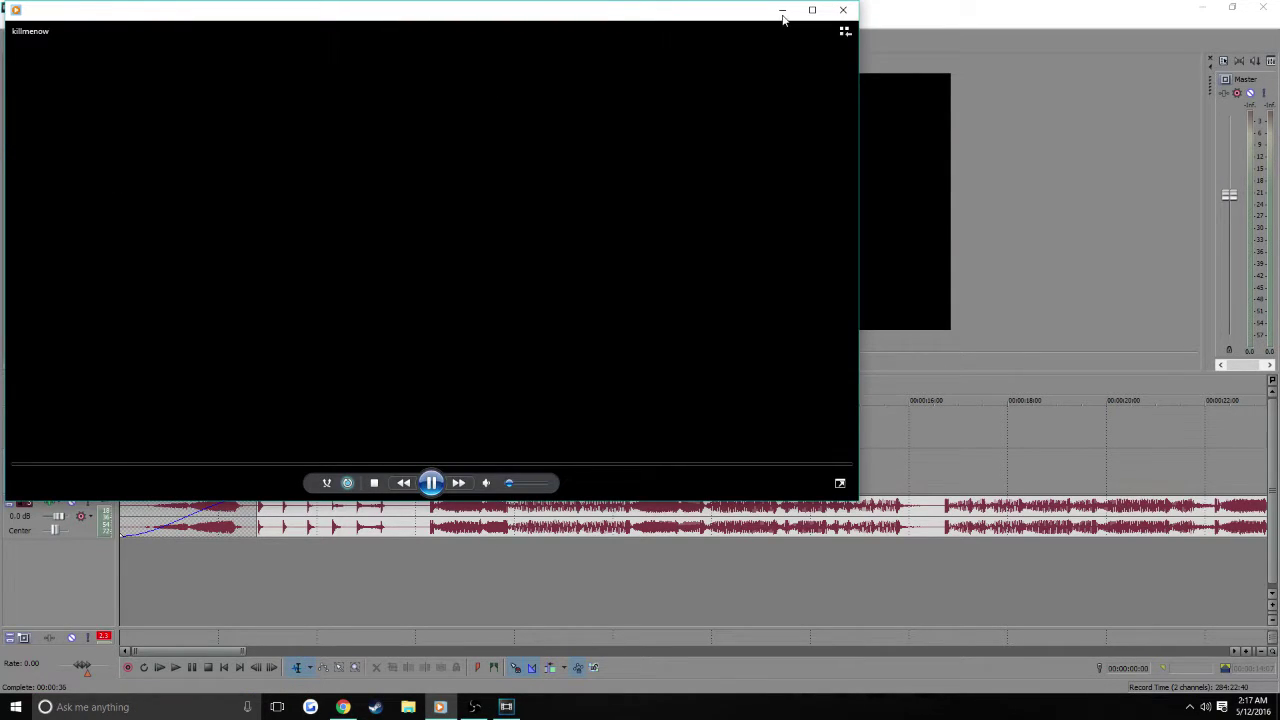
- Watch killmenow.mp4 full screen from its start, then exit full screen and close the player
click(812, 10)
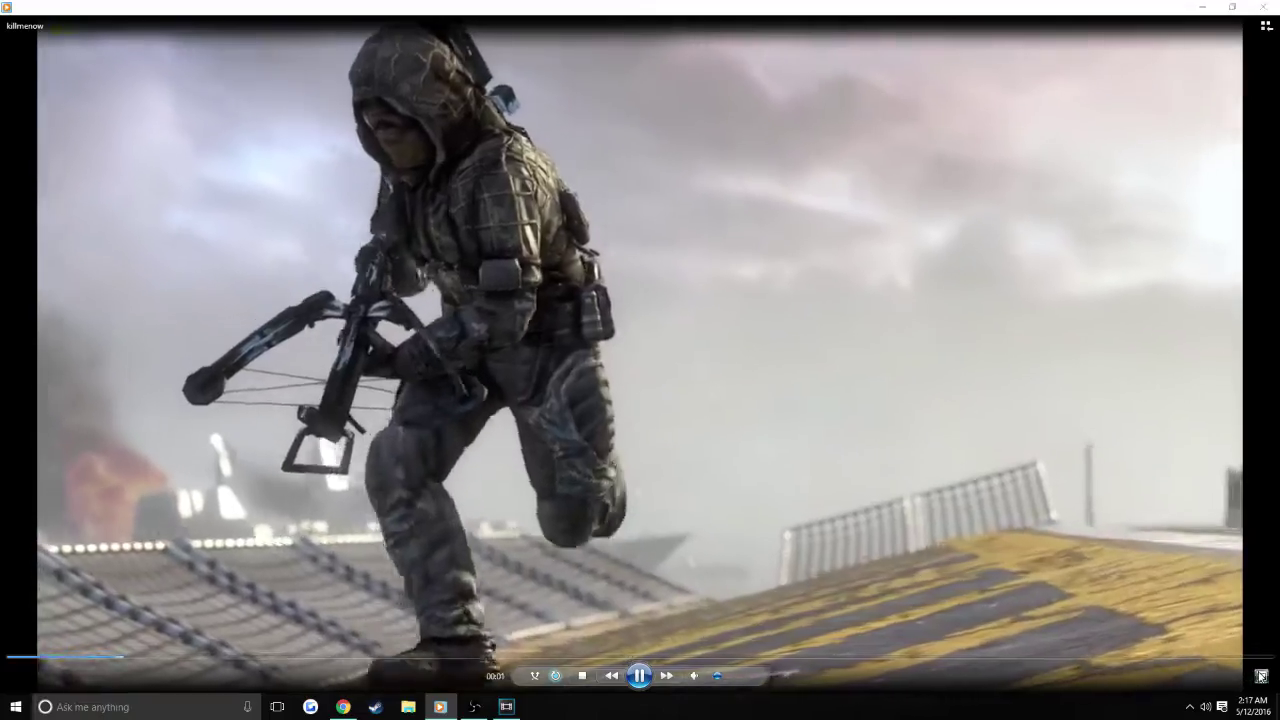
click(1261, 676)
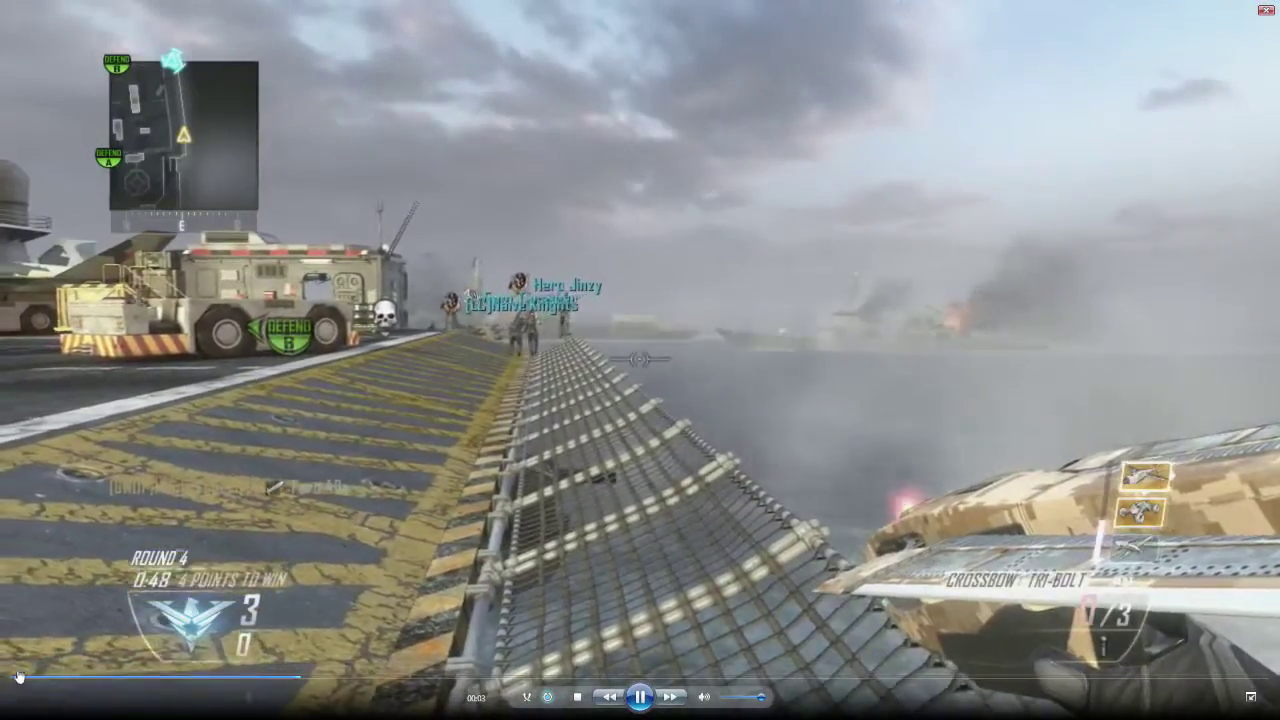
click(18, 677)
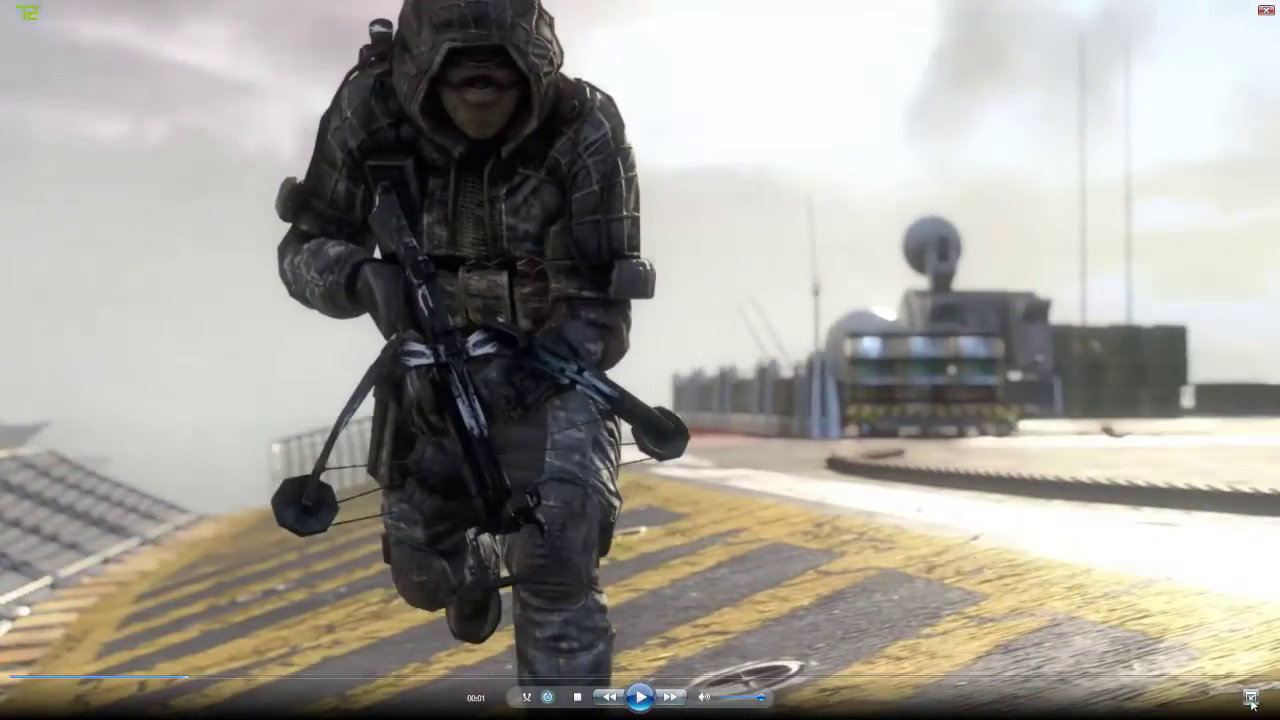
click(1251, 699)
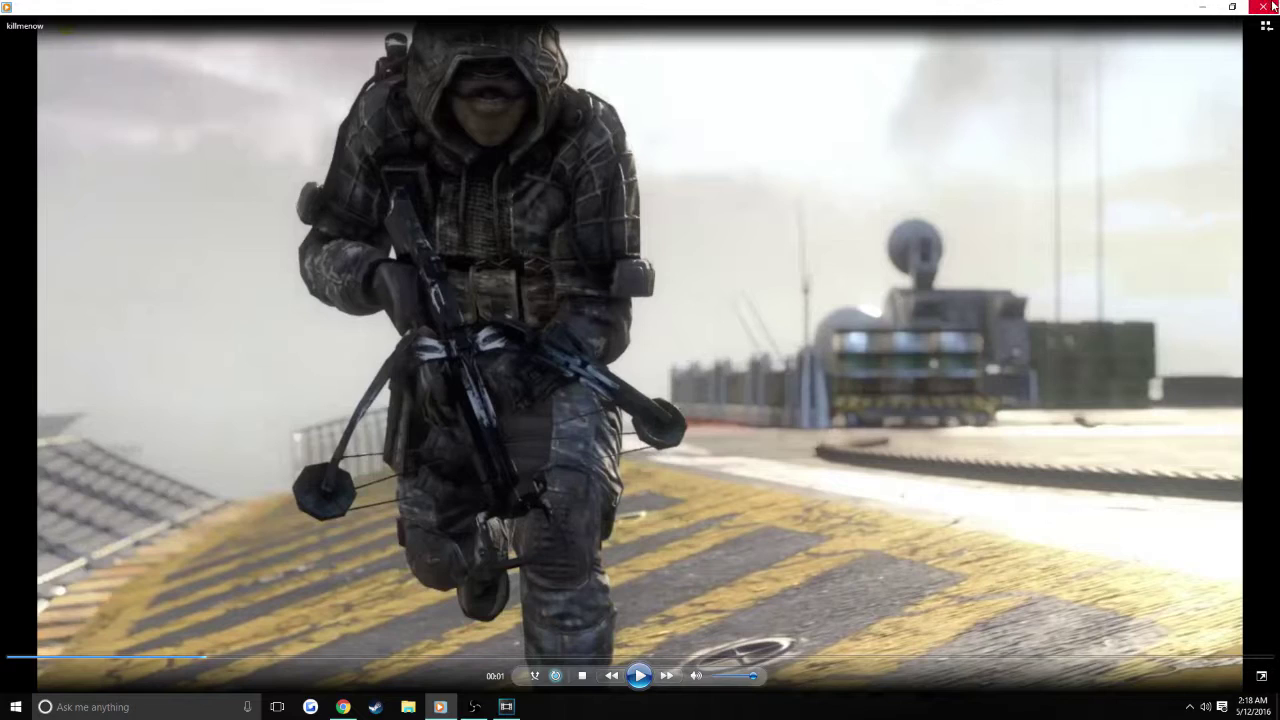
click(1268, 7)
- Zoom the Vegas timeline out and back in to view the montage clips
scroll(583, 571, down, 3)
scroll(457, 531, up, 5)
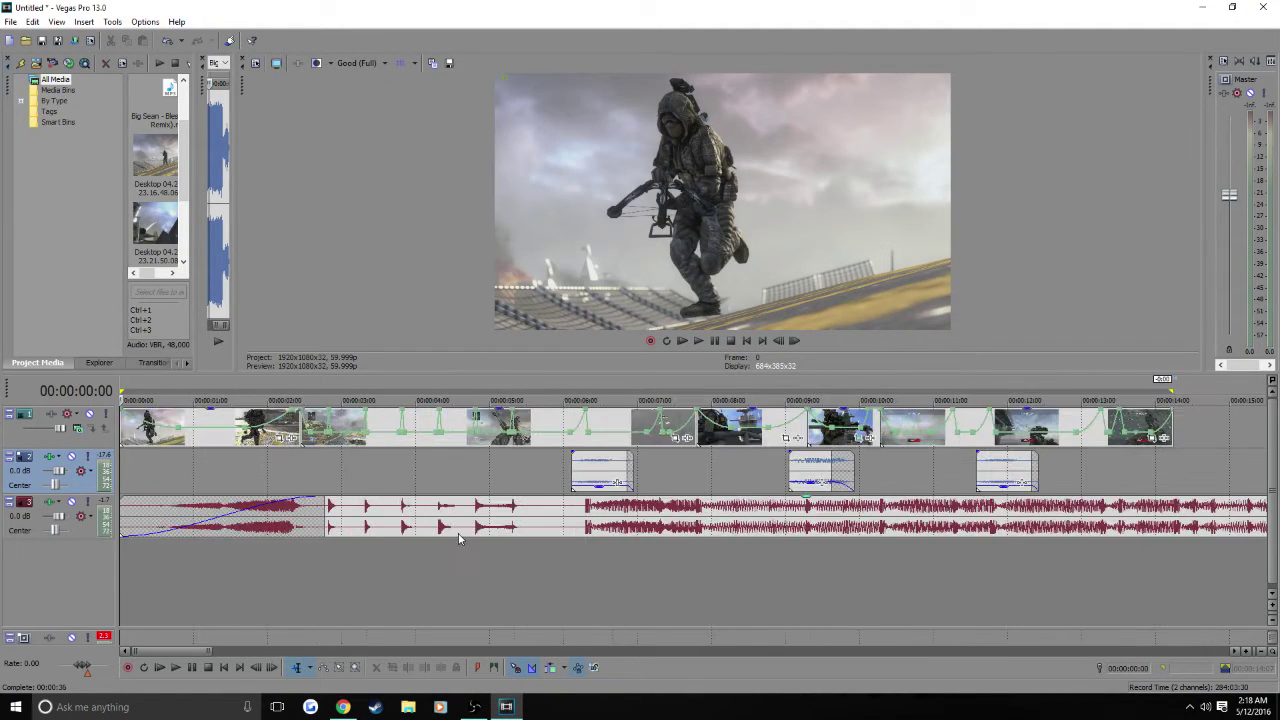